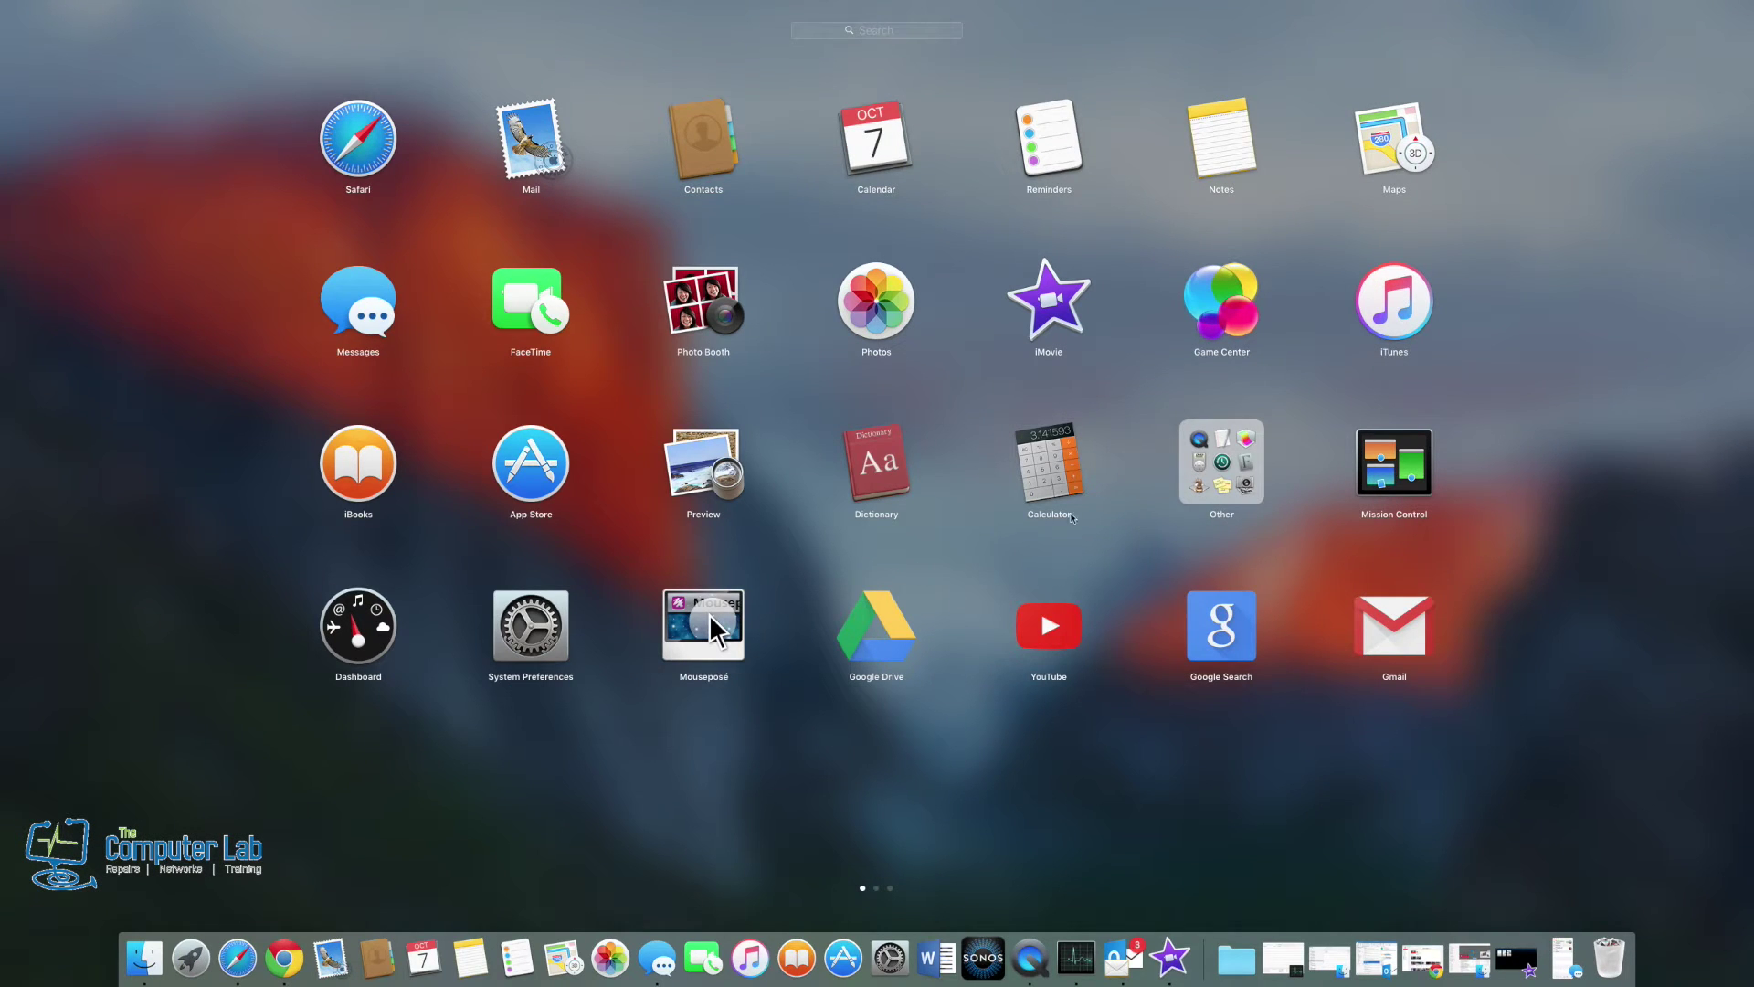
# - Expand Launchpad's Other folder to show the utility apps
pyautogui.click(1224, 470)
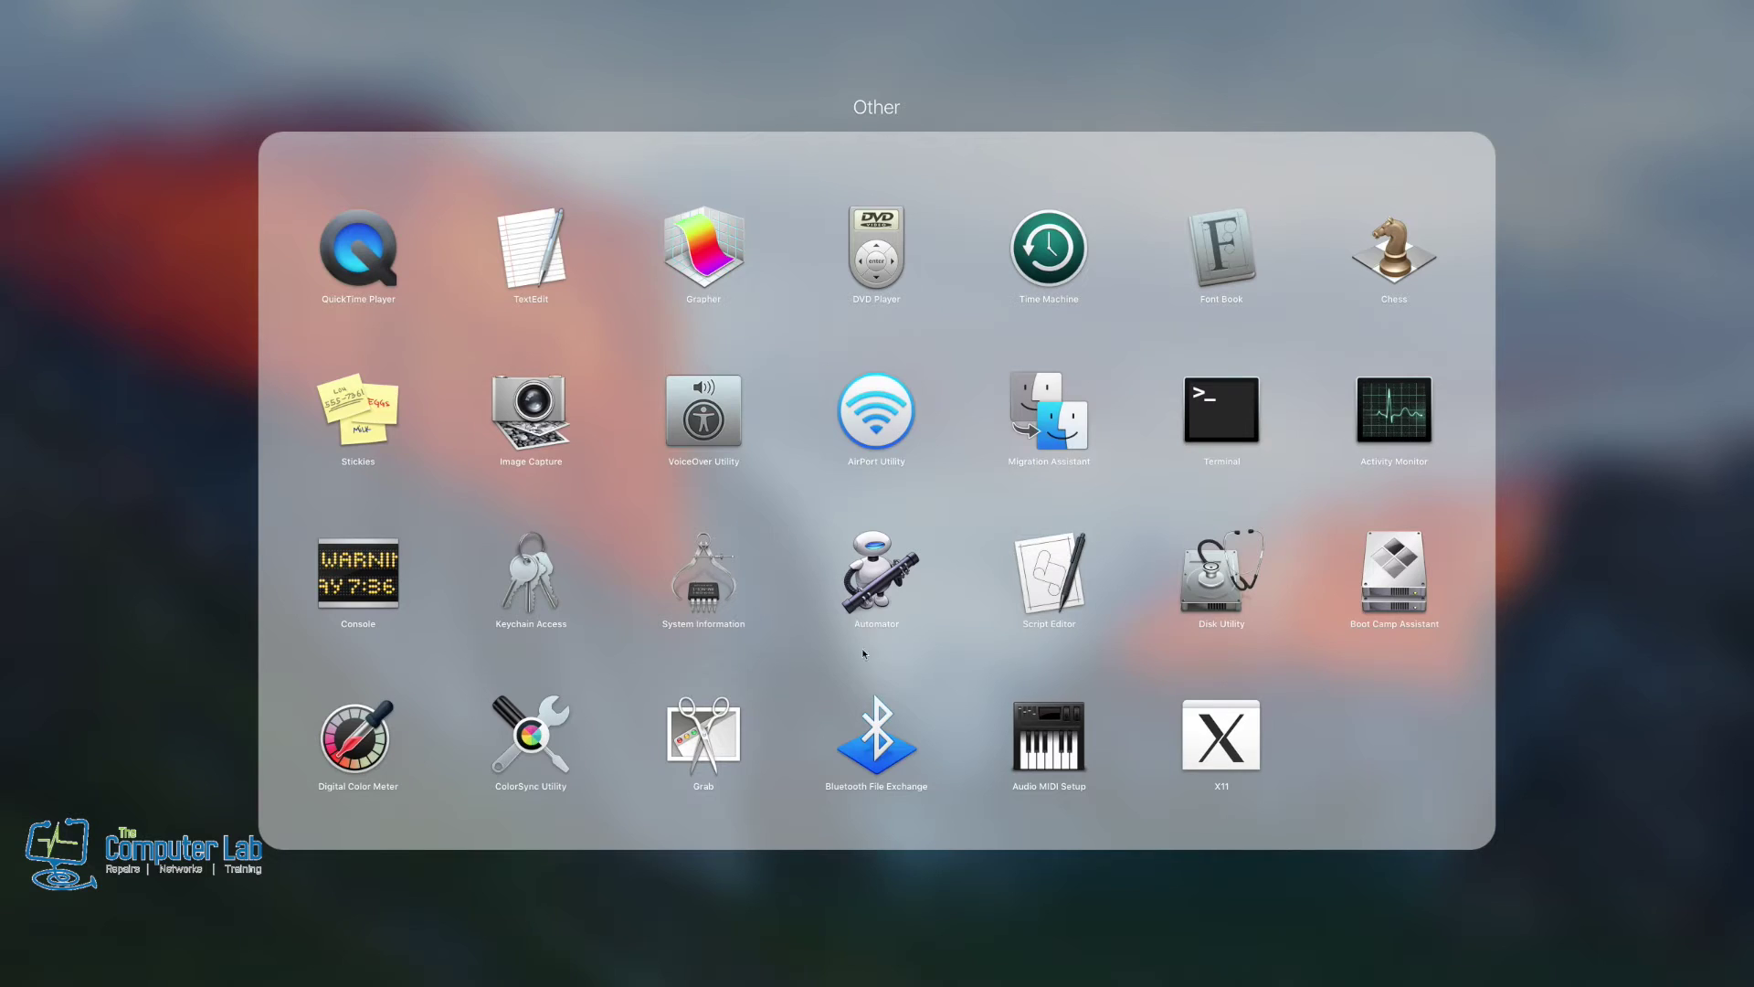
# - Launch Grab from the Other folder's icons
pyautogui.click(703, 737)
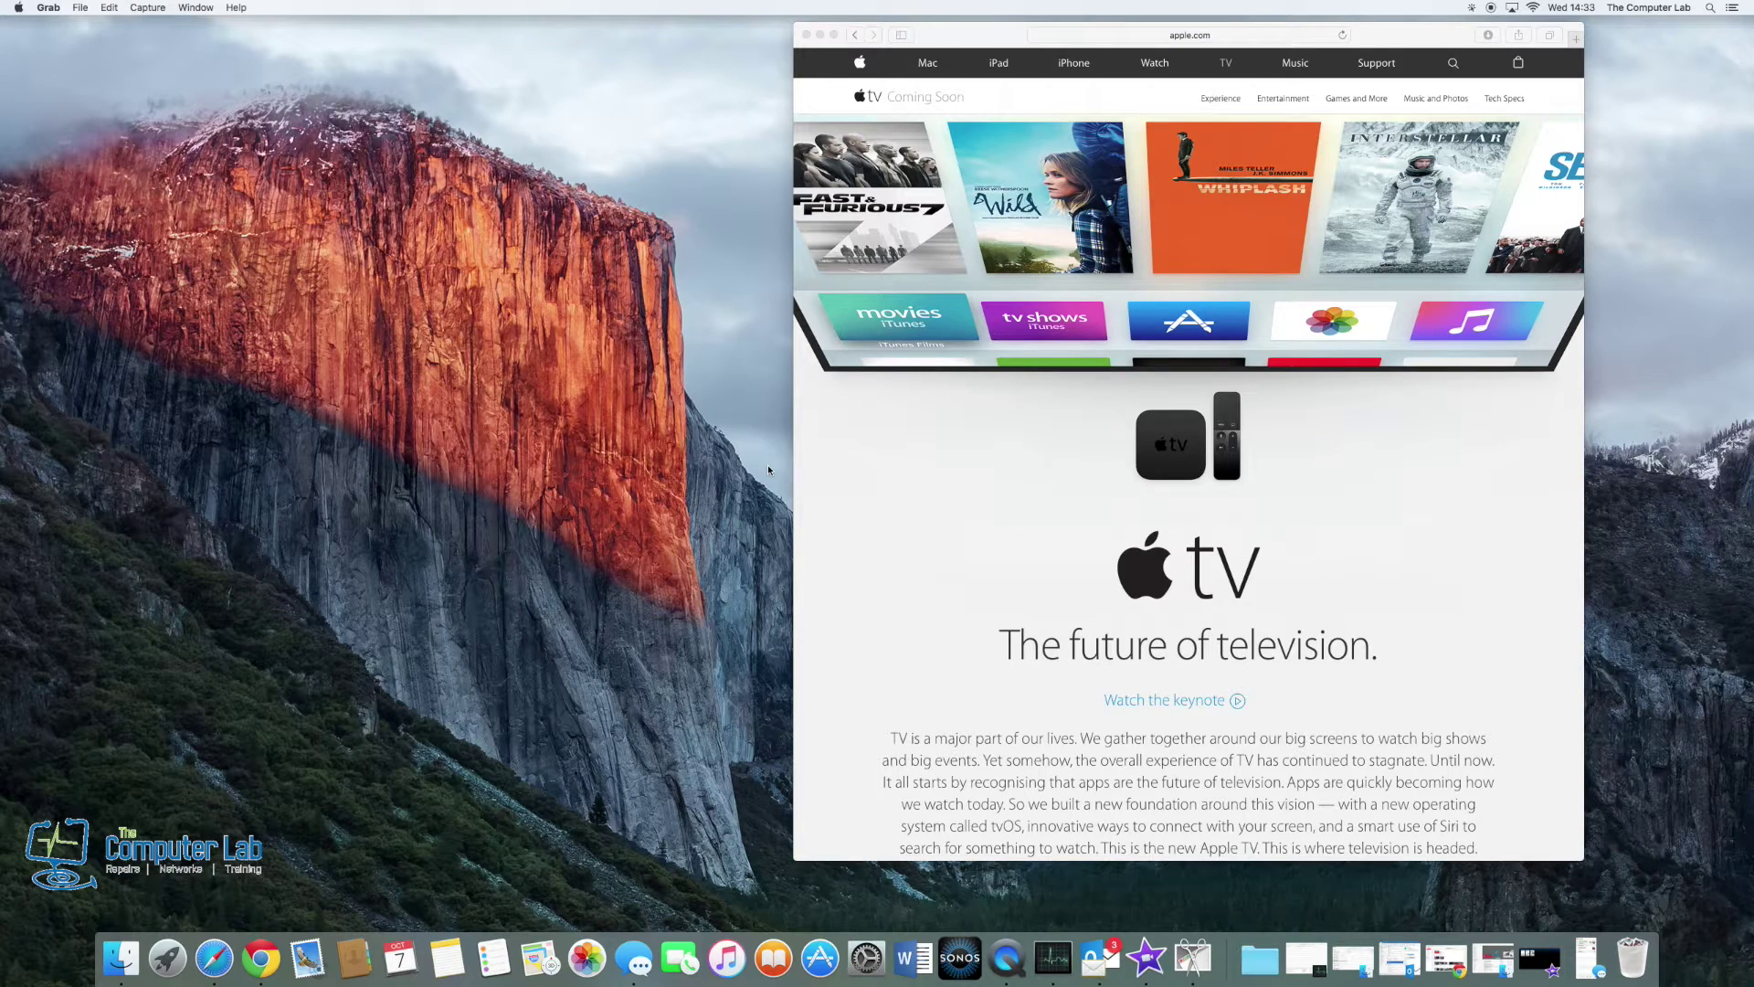
pyautogui.press('super+space')
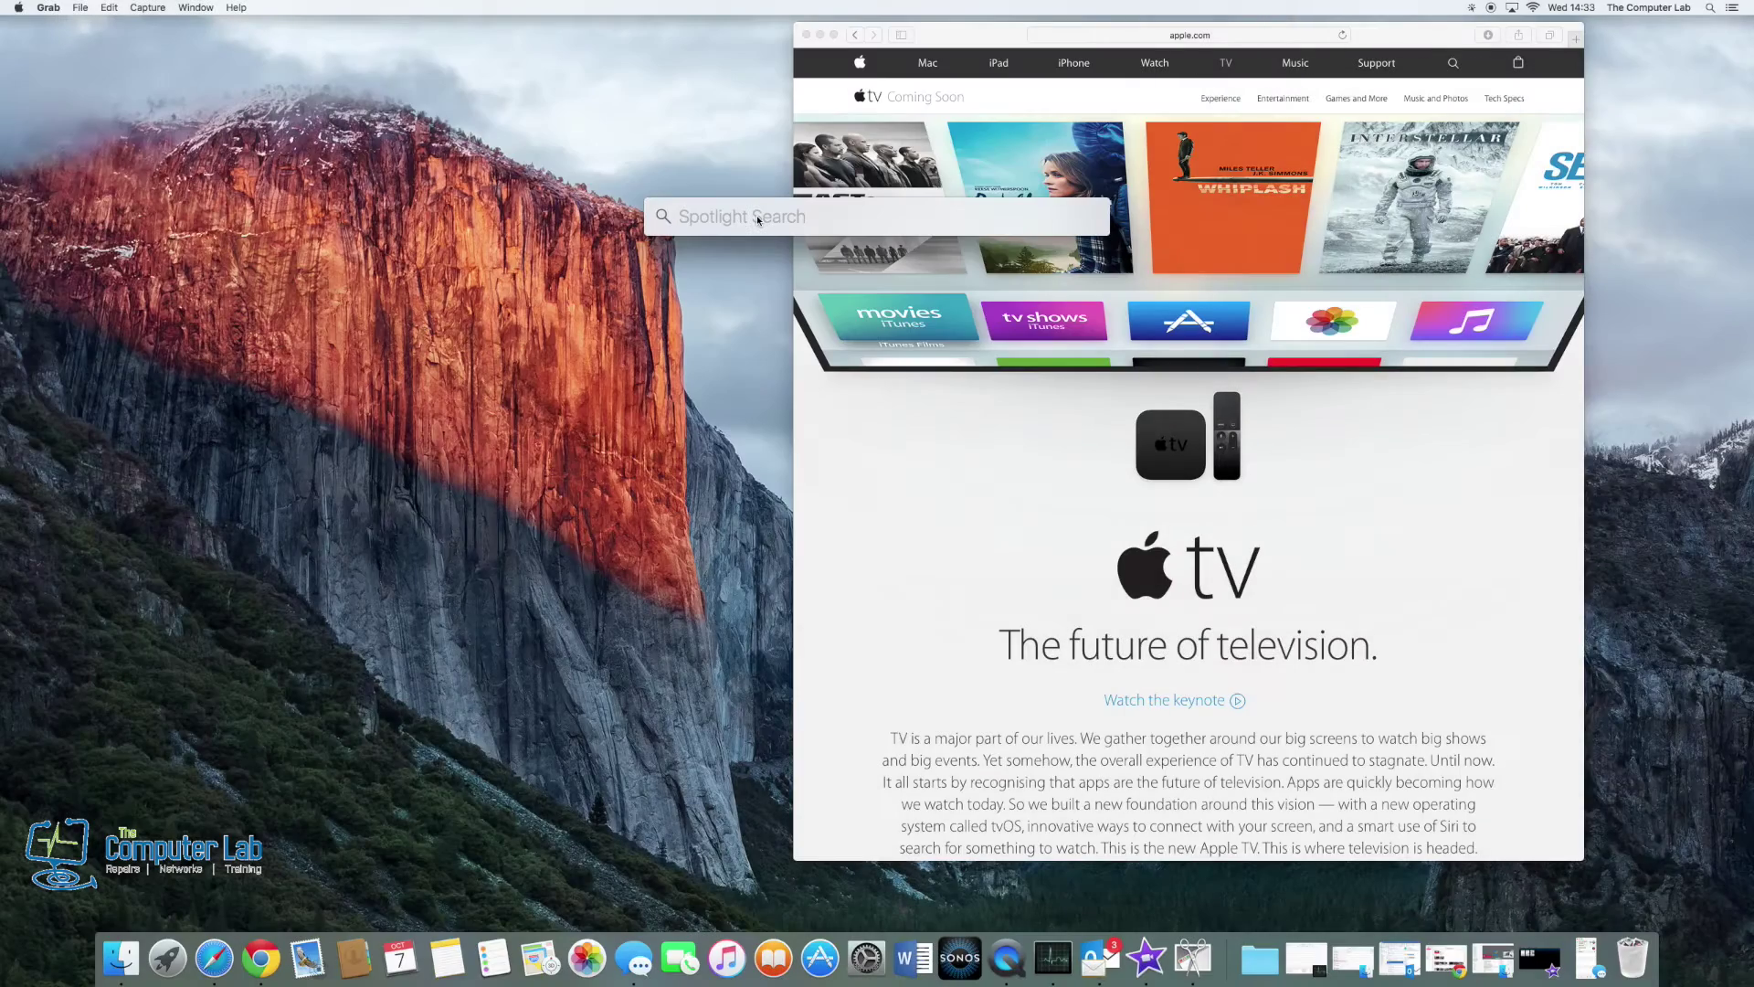
pyautogui.write('grab')
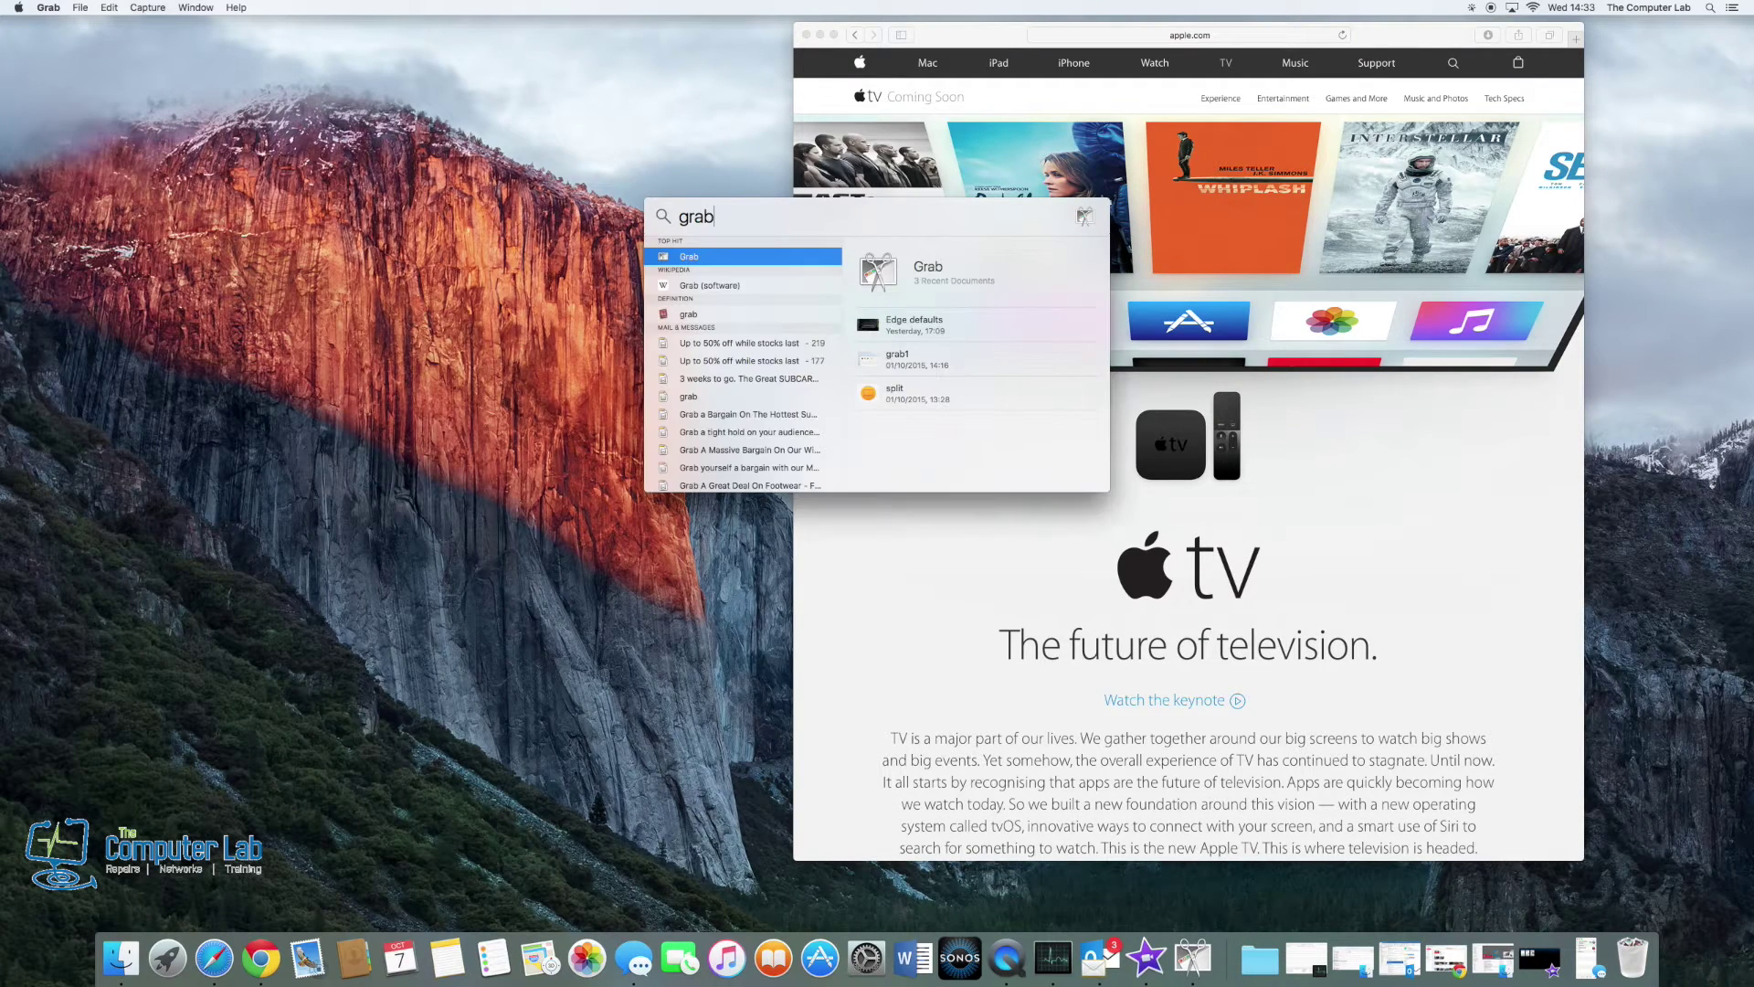
pyautogui.press('Return')
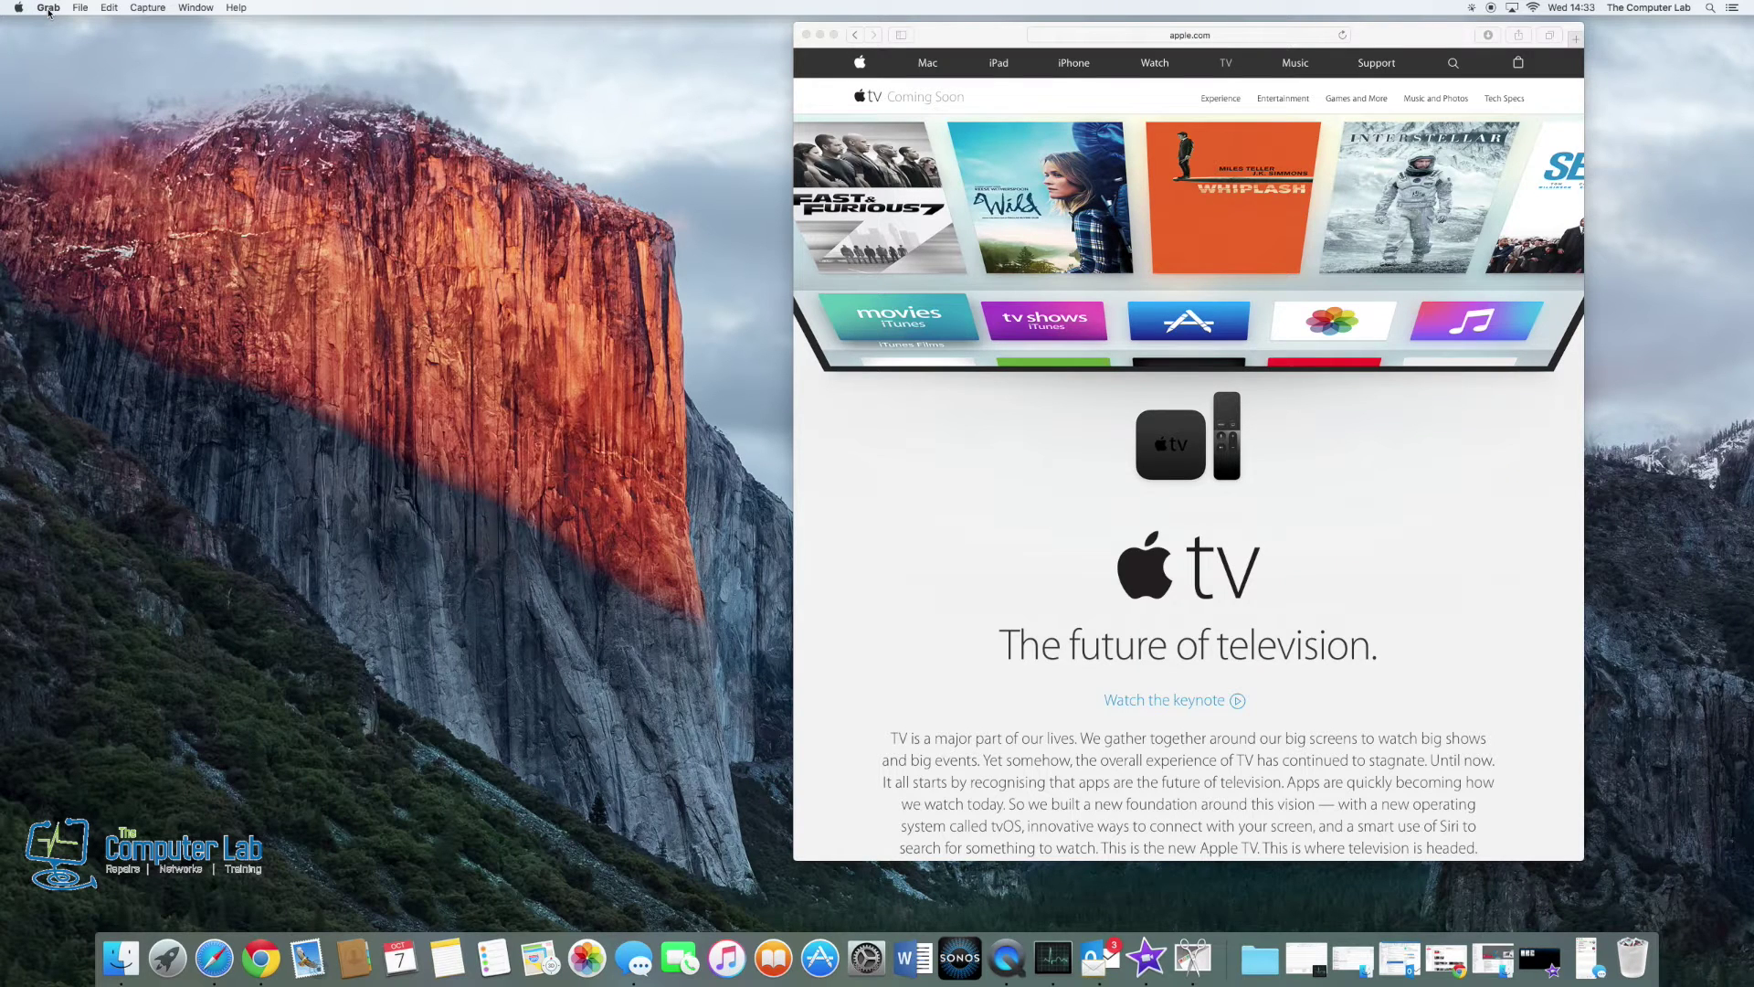
# - Choose Selection from Grab's Capture menu to capture a screen region
pyautogui.click(142, 10)
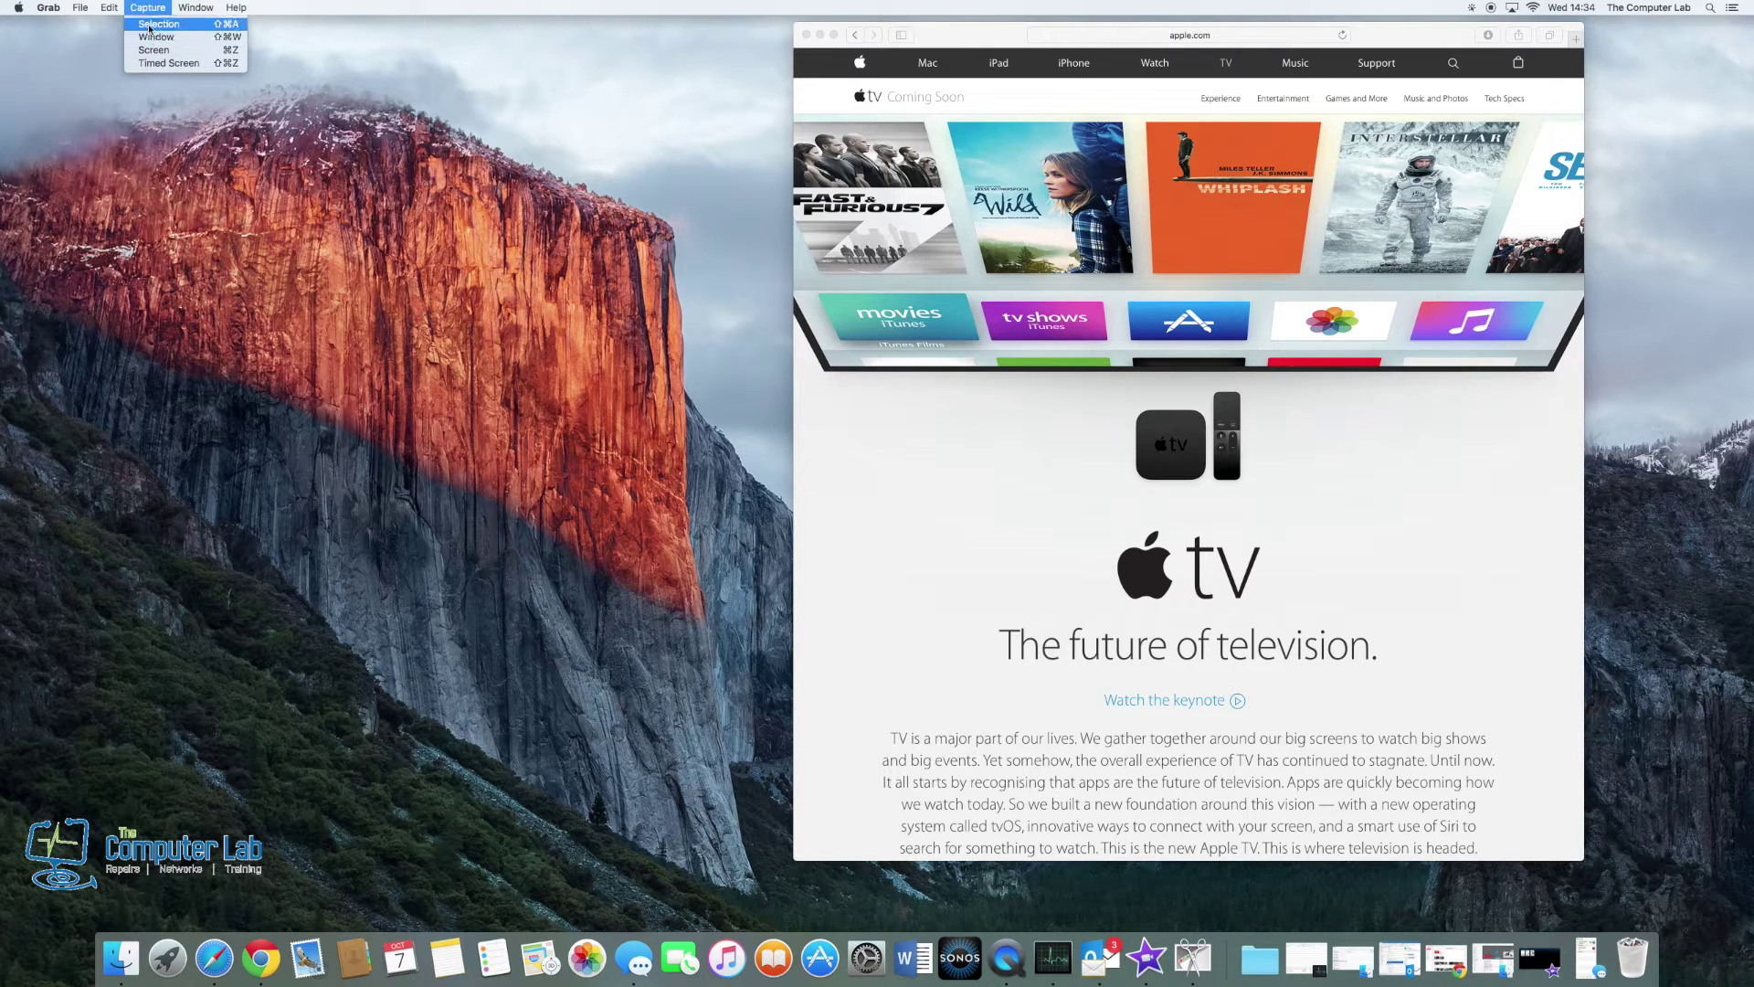
pyautogui.click(150, 28)
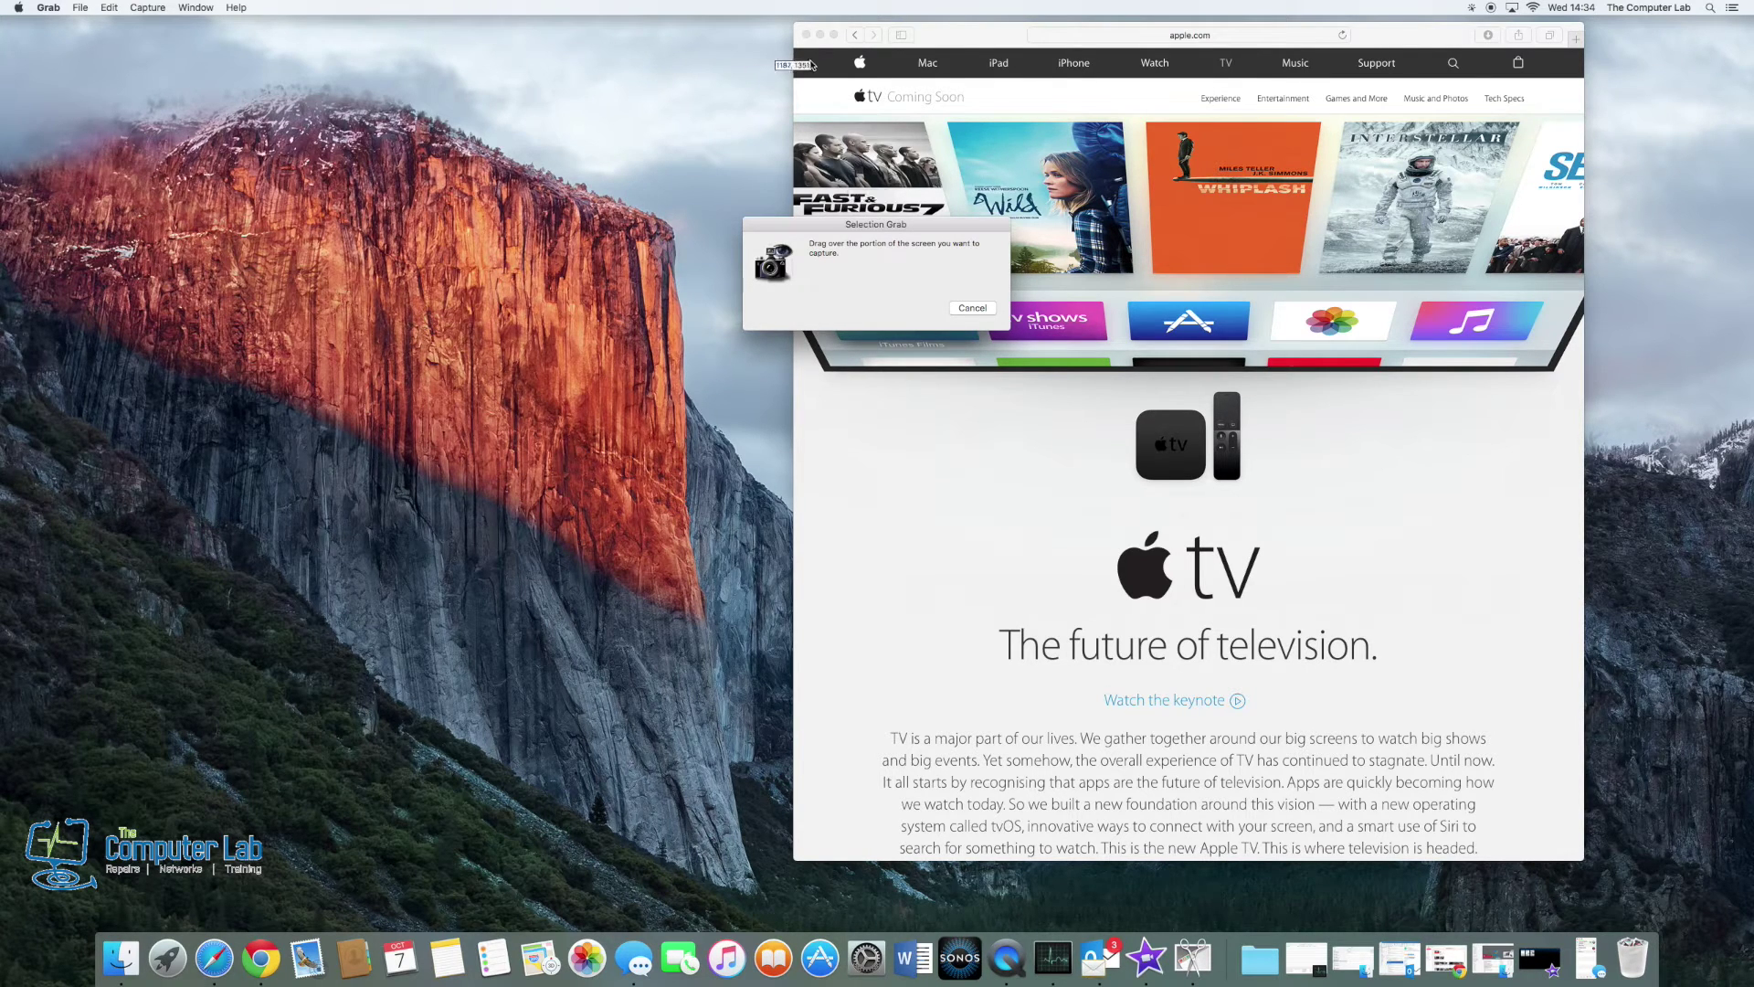
# - Drag the capture region over the whole Safari window, move the new screenshot aside and minimise Safari
pyautogui.moveTo(798, 57); pyautogui.dragTo(796, 53)
pyautogui.moveTo(798, 55)
pyautogui.mouseDown()
pyautogui.moveTo(999, 395)
pyautogui.moveTo(1253, 645)
pyautogui.moveTo(1513, 863)
pyautogui.moveTo(1584, 860)
pyautogui.mouseUp()
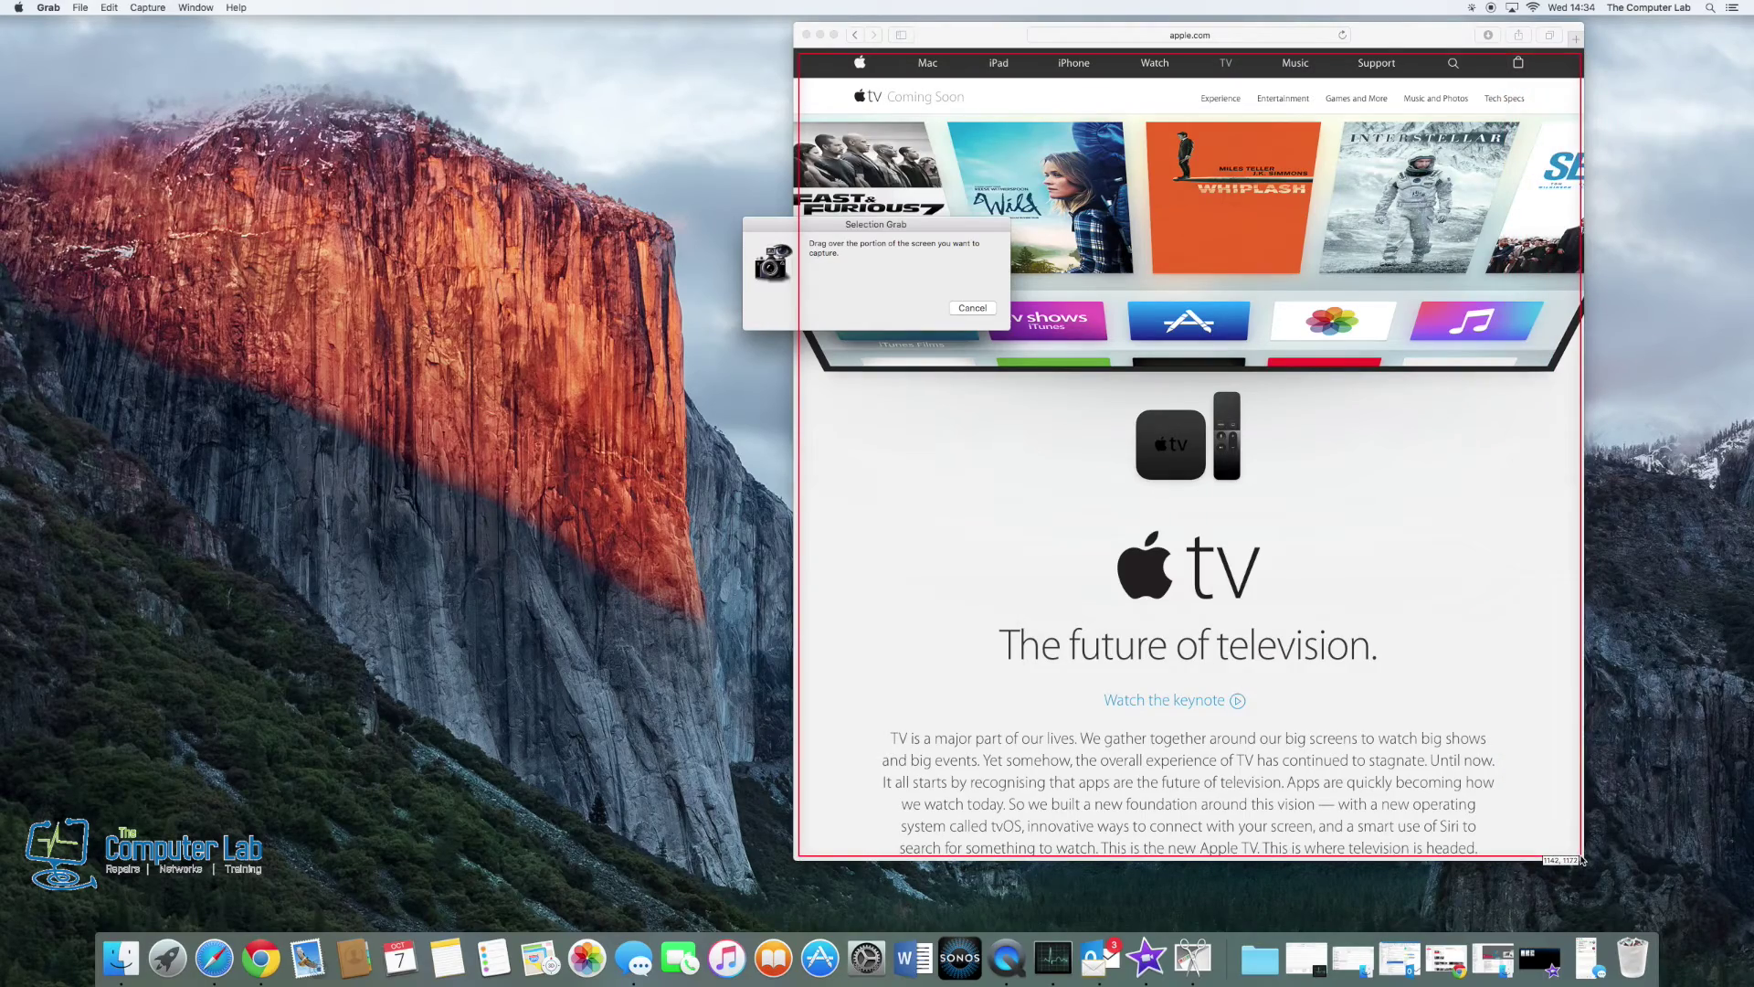
pyautogui.moveTo(1585, 859); pyautogui.dragTo(1582, 861)
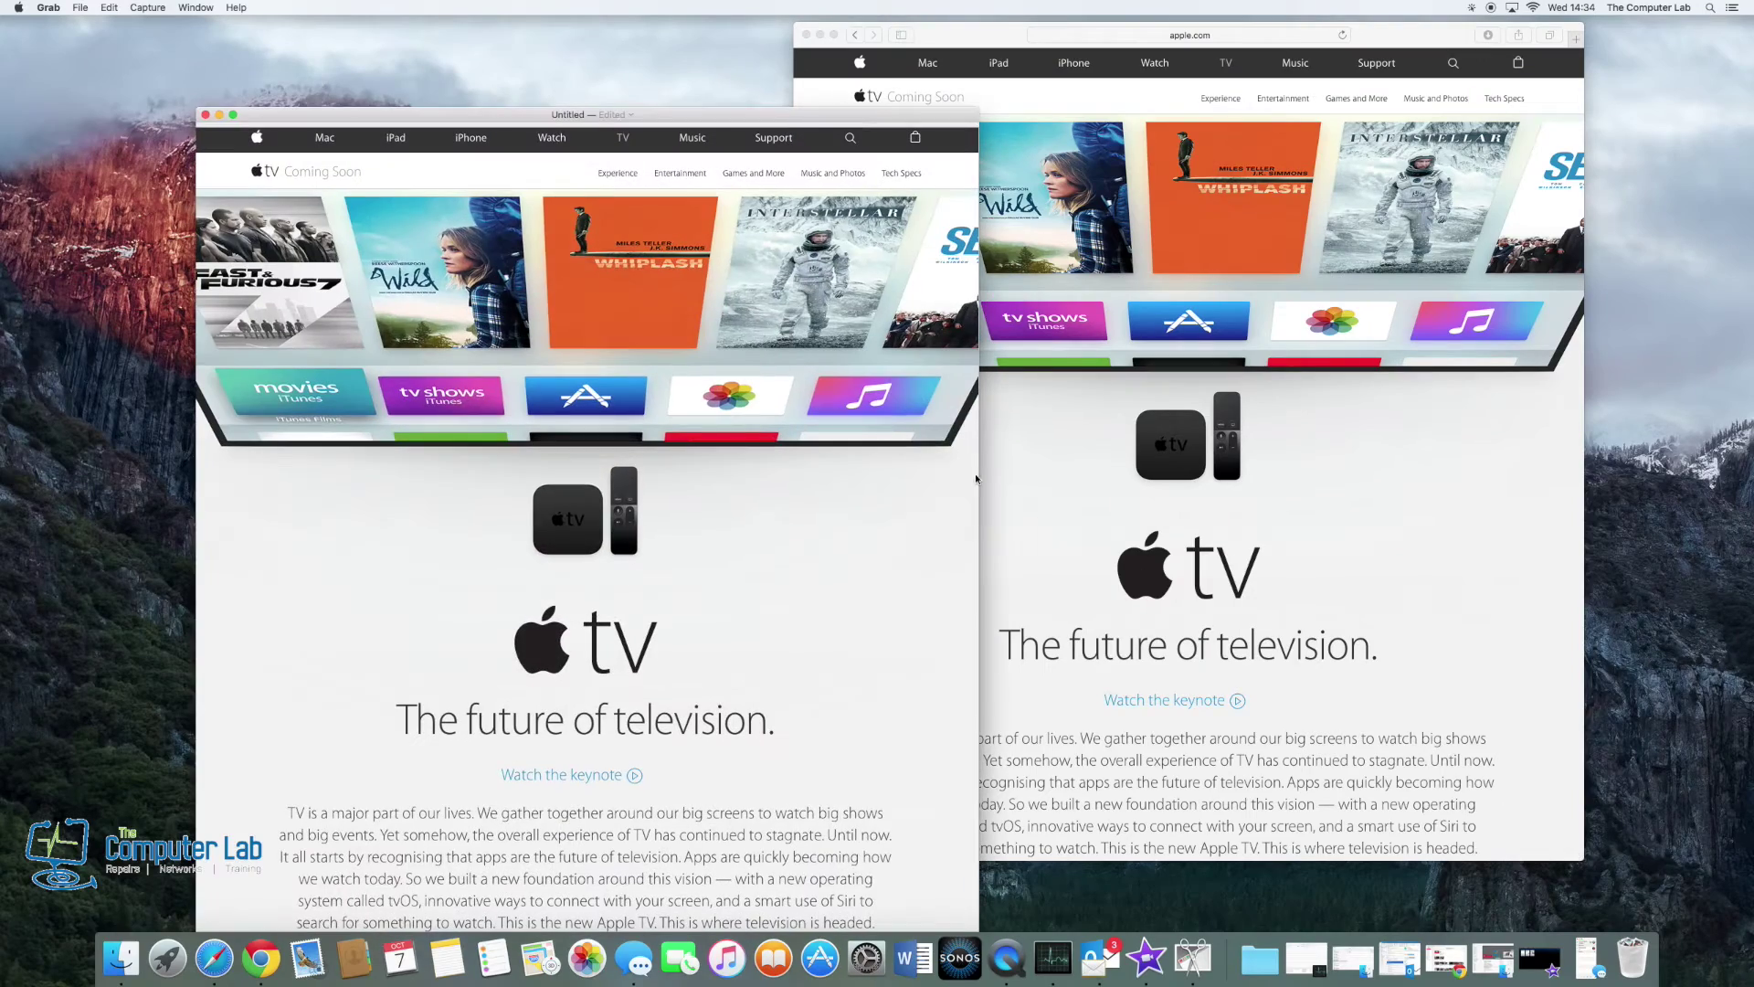
pyautogui.moveTo(599, 116)
pyautogui.mouseDown()
pyautogui.moveTo(487, 98)
pyautogui.moveTo(406, 35)
pyautogui.moveTo(434, 57)
pyautogui.moveTo(844, 66)
pyautogui.mouseUp()
pyautogui.click(819, 34)
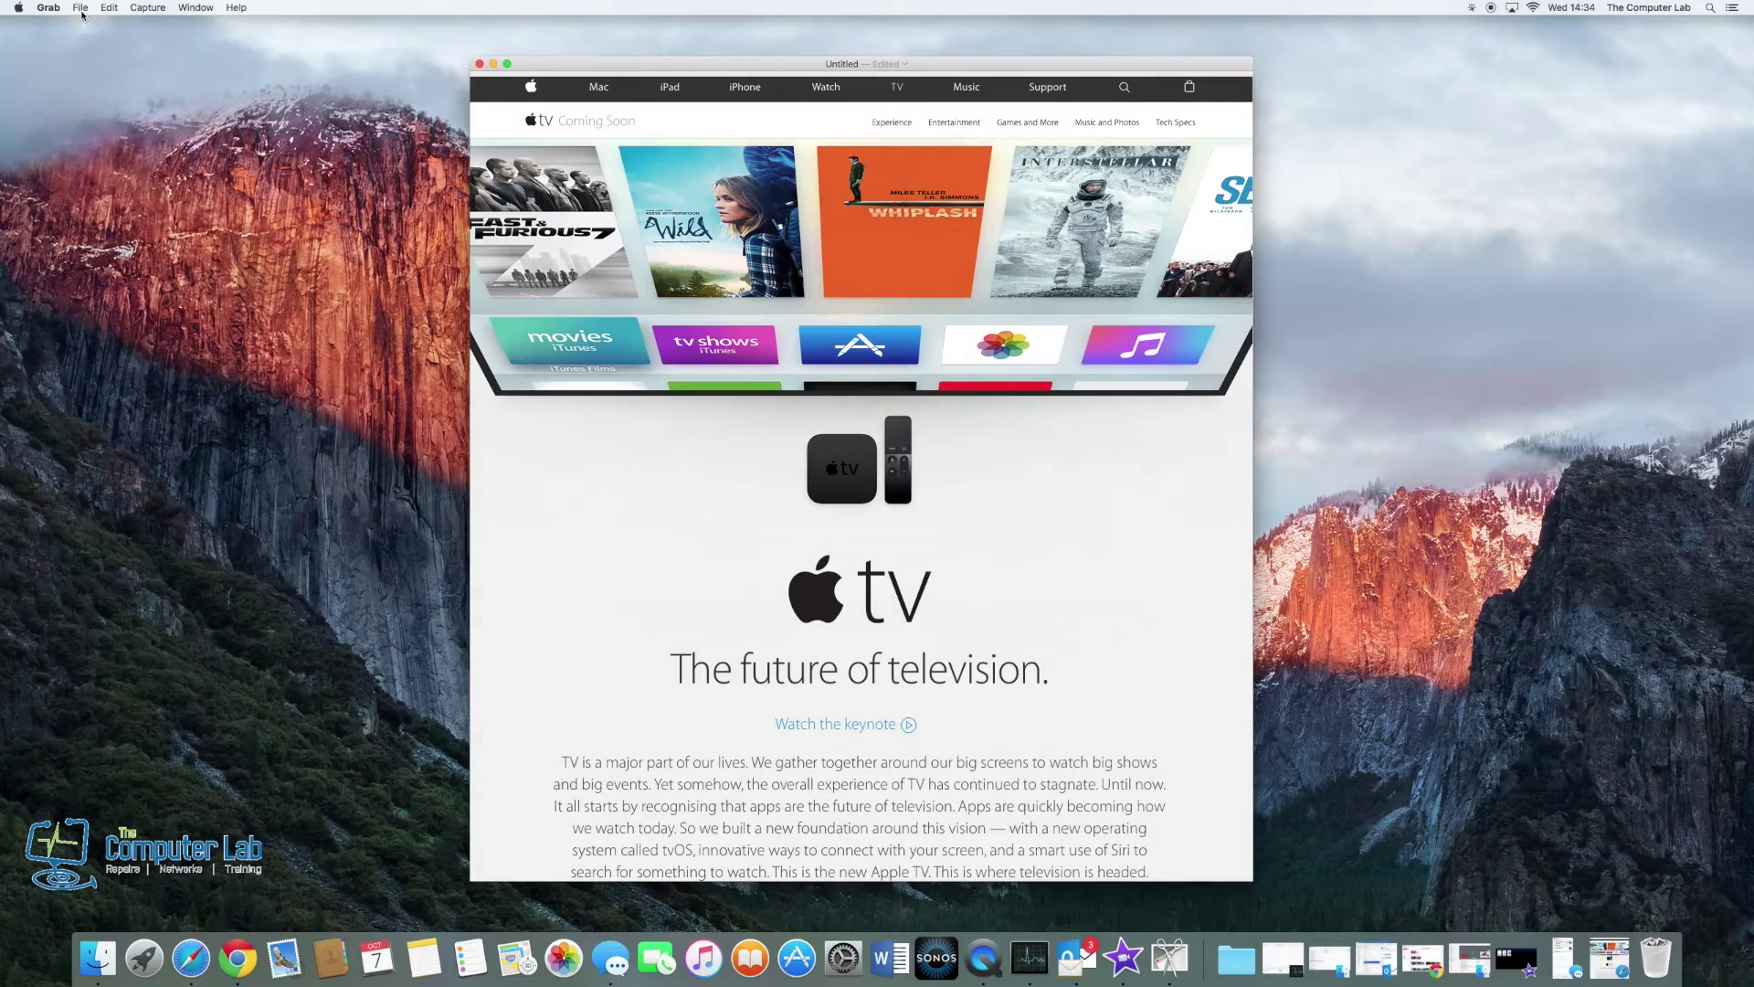
# - Start saving the screenshot as test with Pictures as the location
pyautogui.click(82, 9)
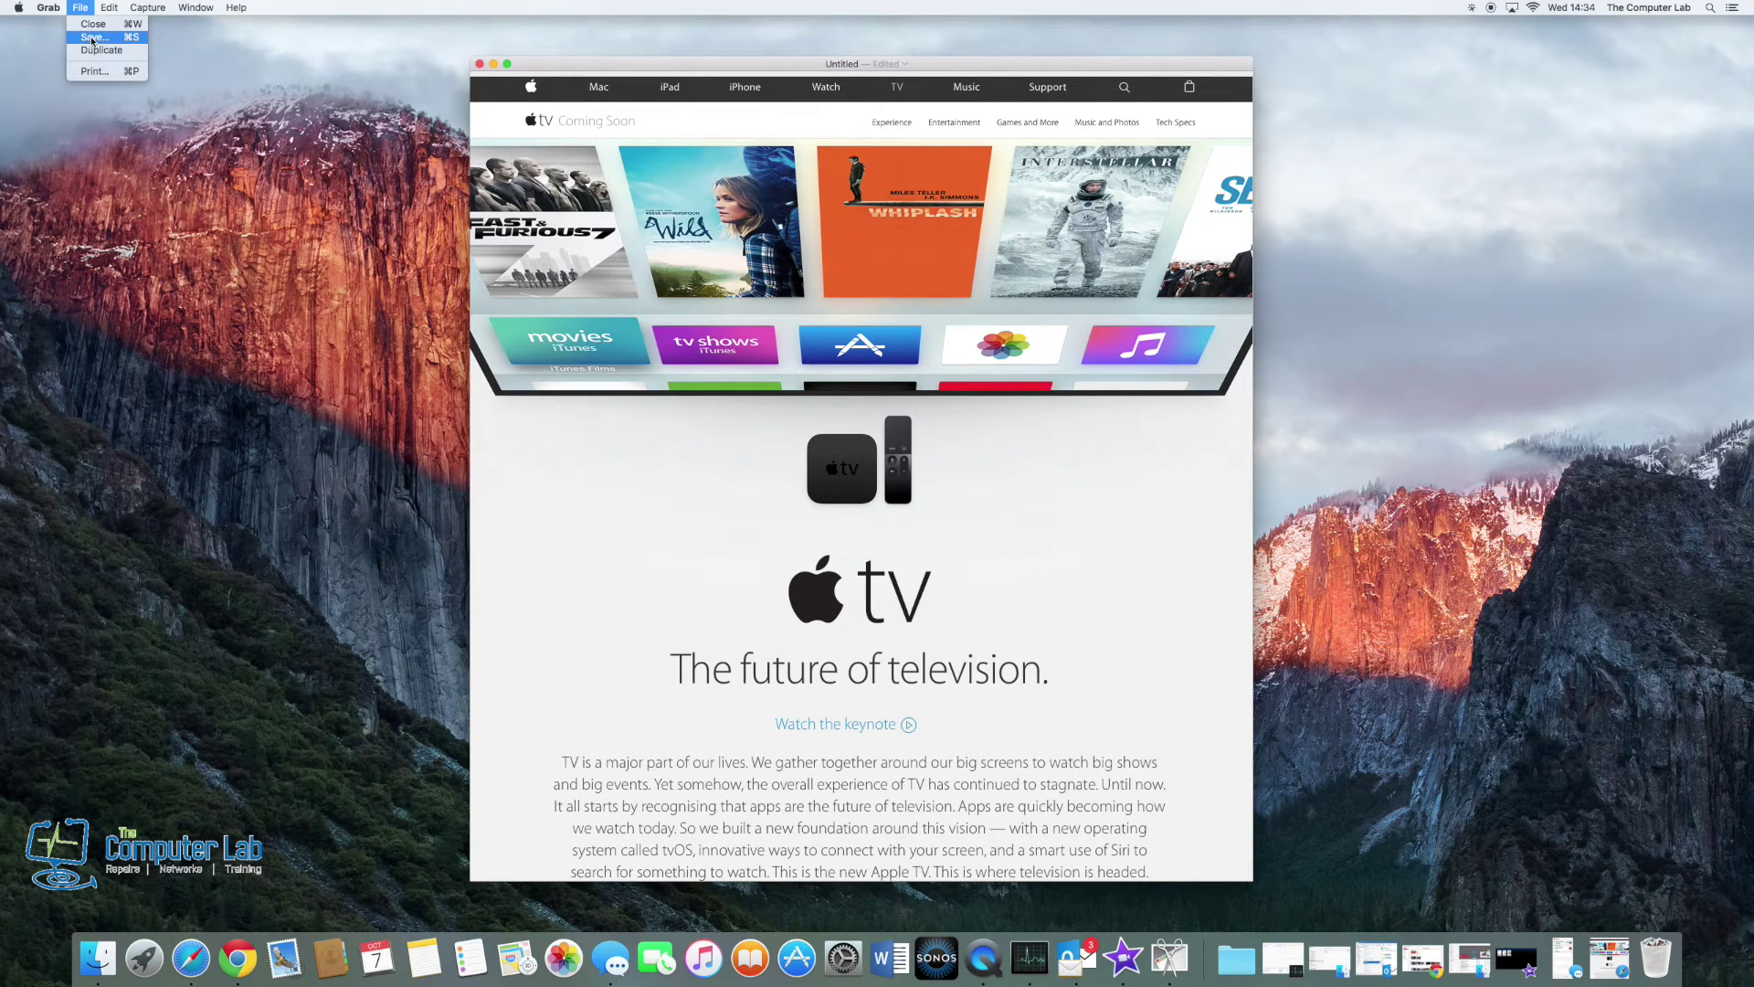
pyautogui.click(92, 38)
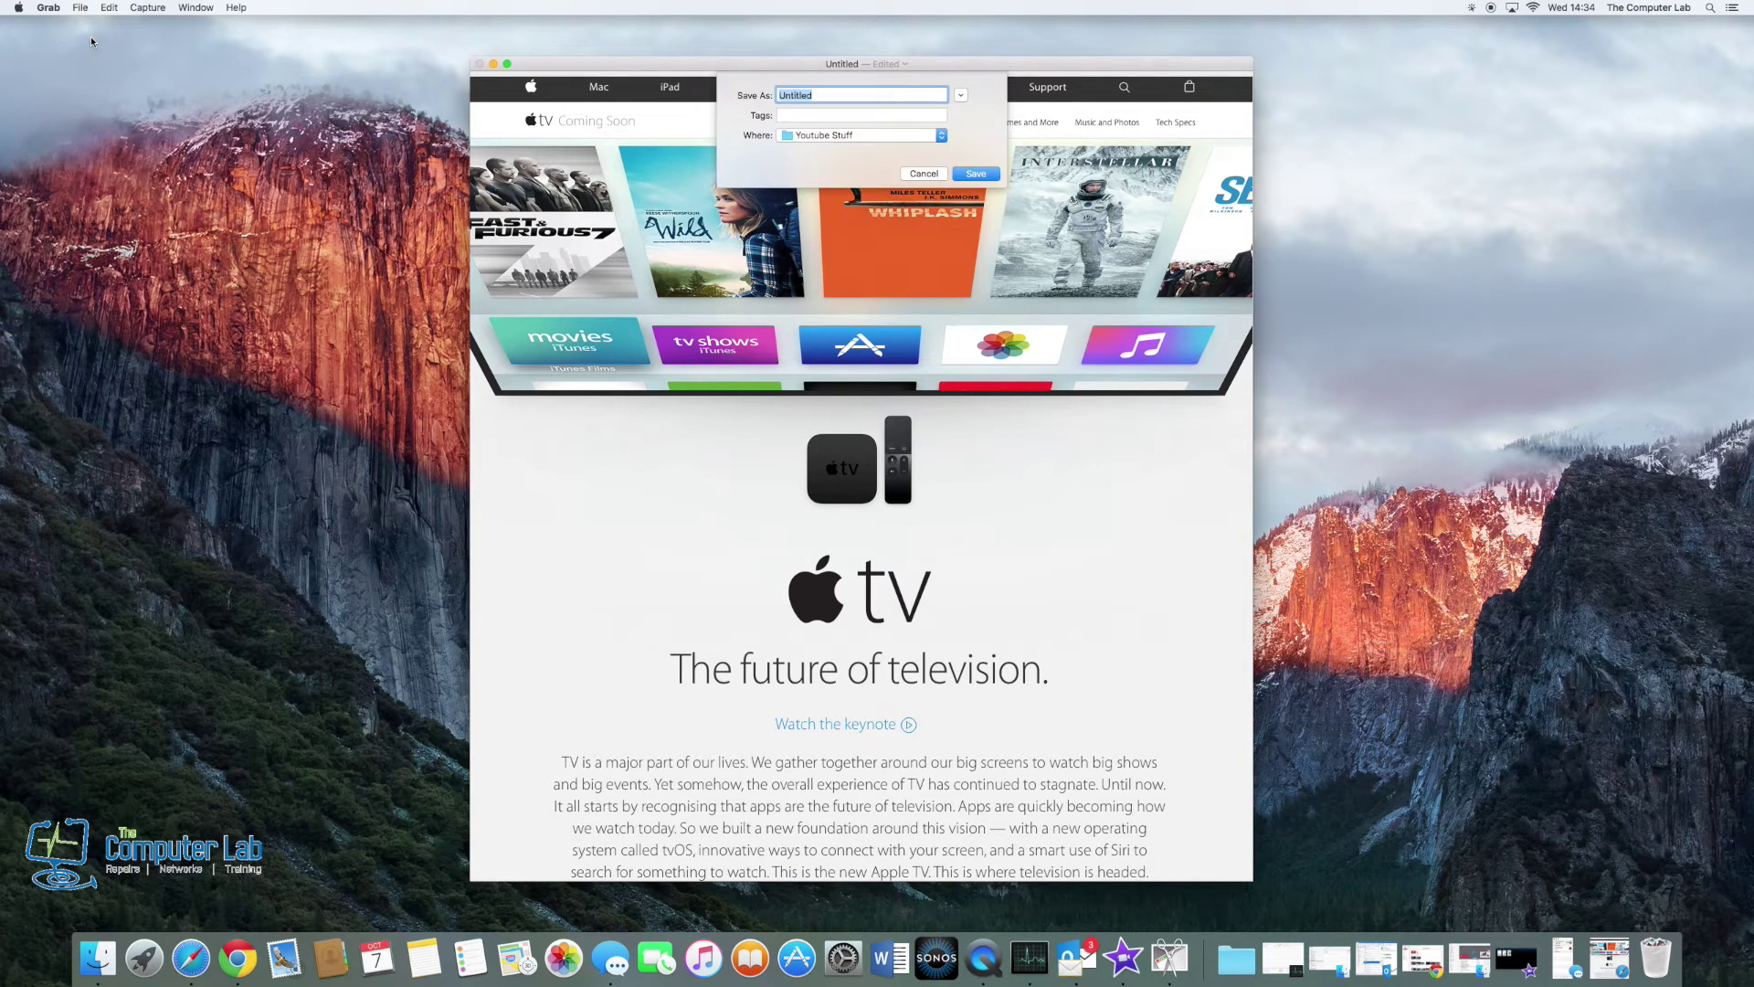
pyautogui.write('tes')
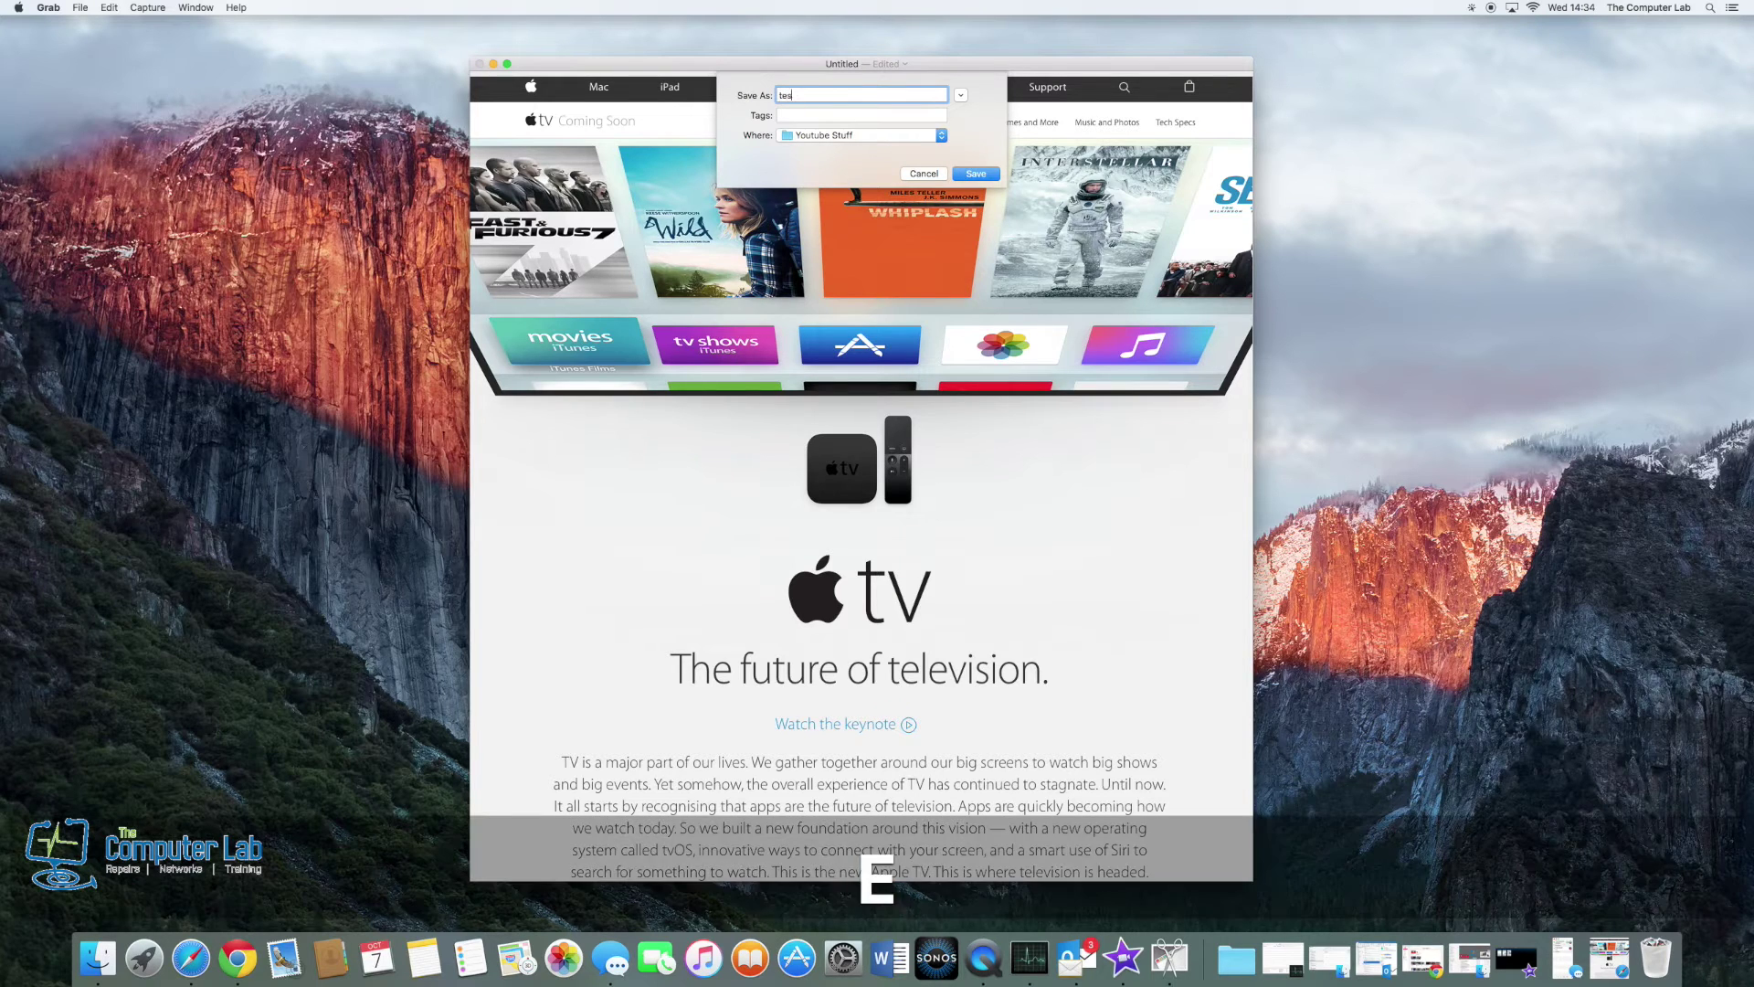
pyautogui.write('t')
pyautogui.click(840, 138)
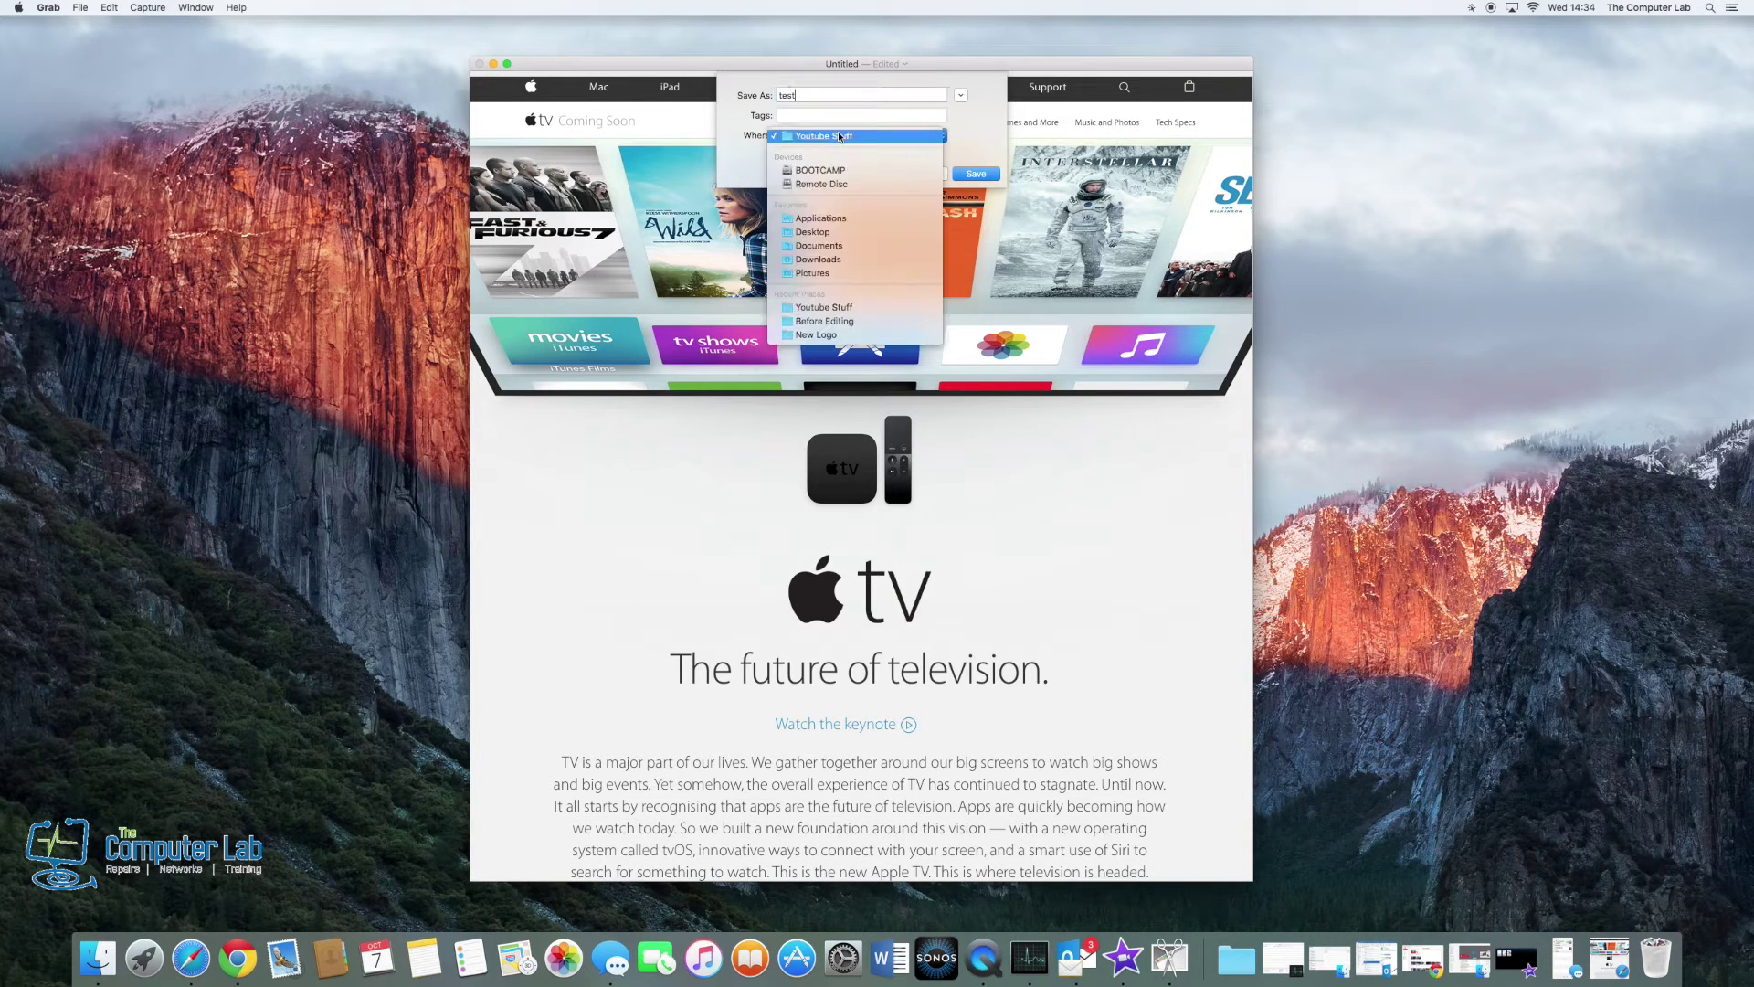
pyautogui.click(838, 273)
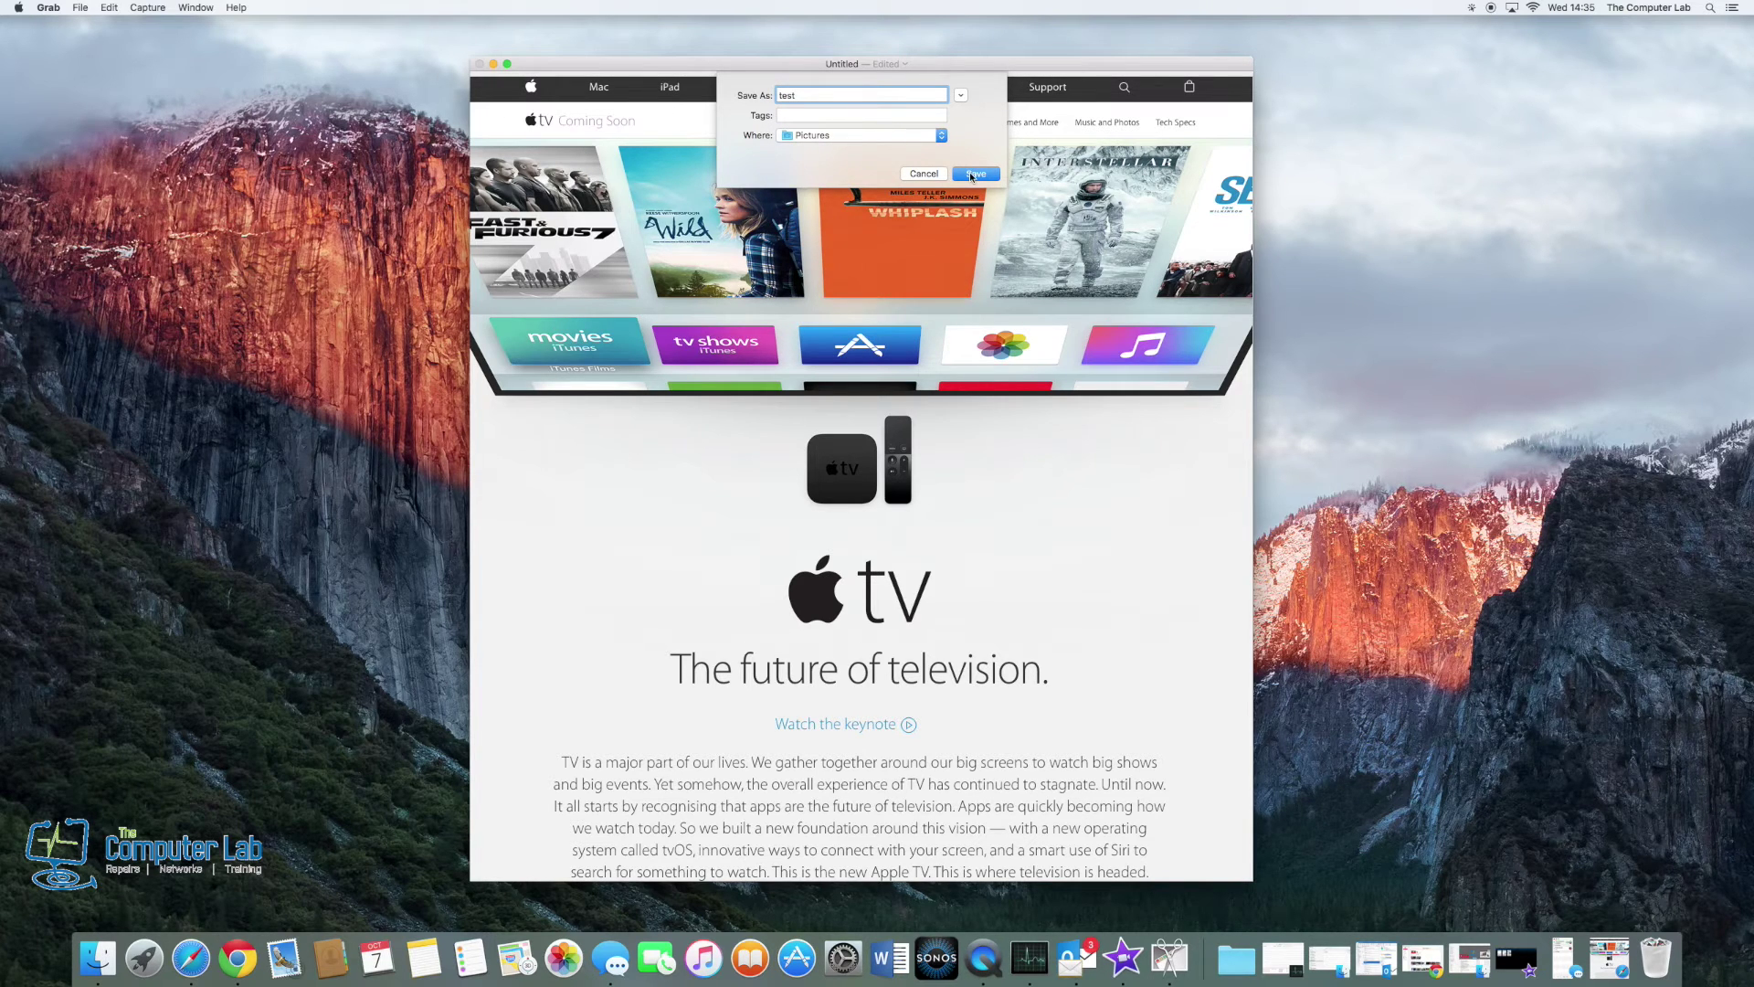
# - Cancel the save sheet and close the untitled screenshot window
pyautogui.click(920, 177)
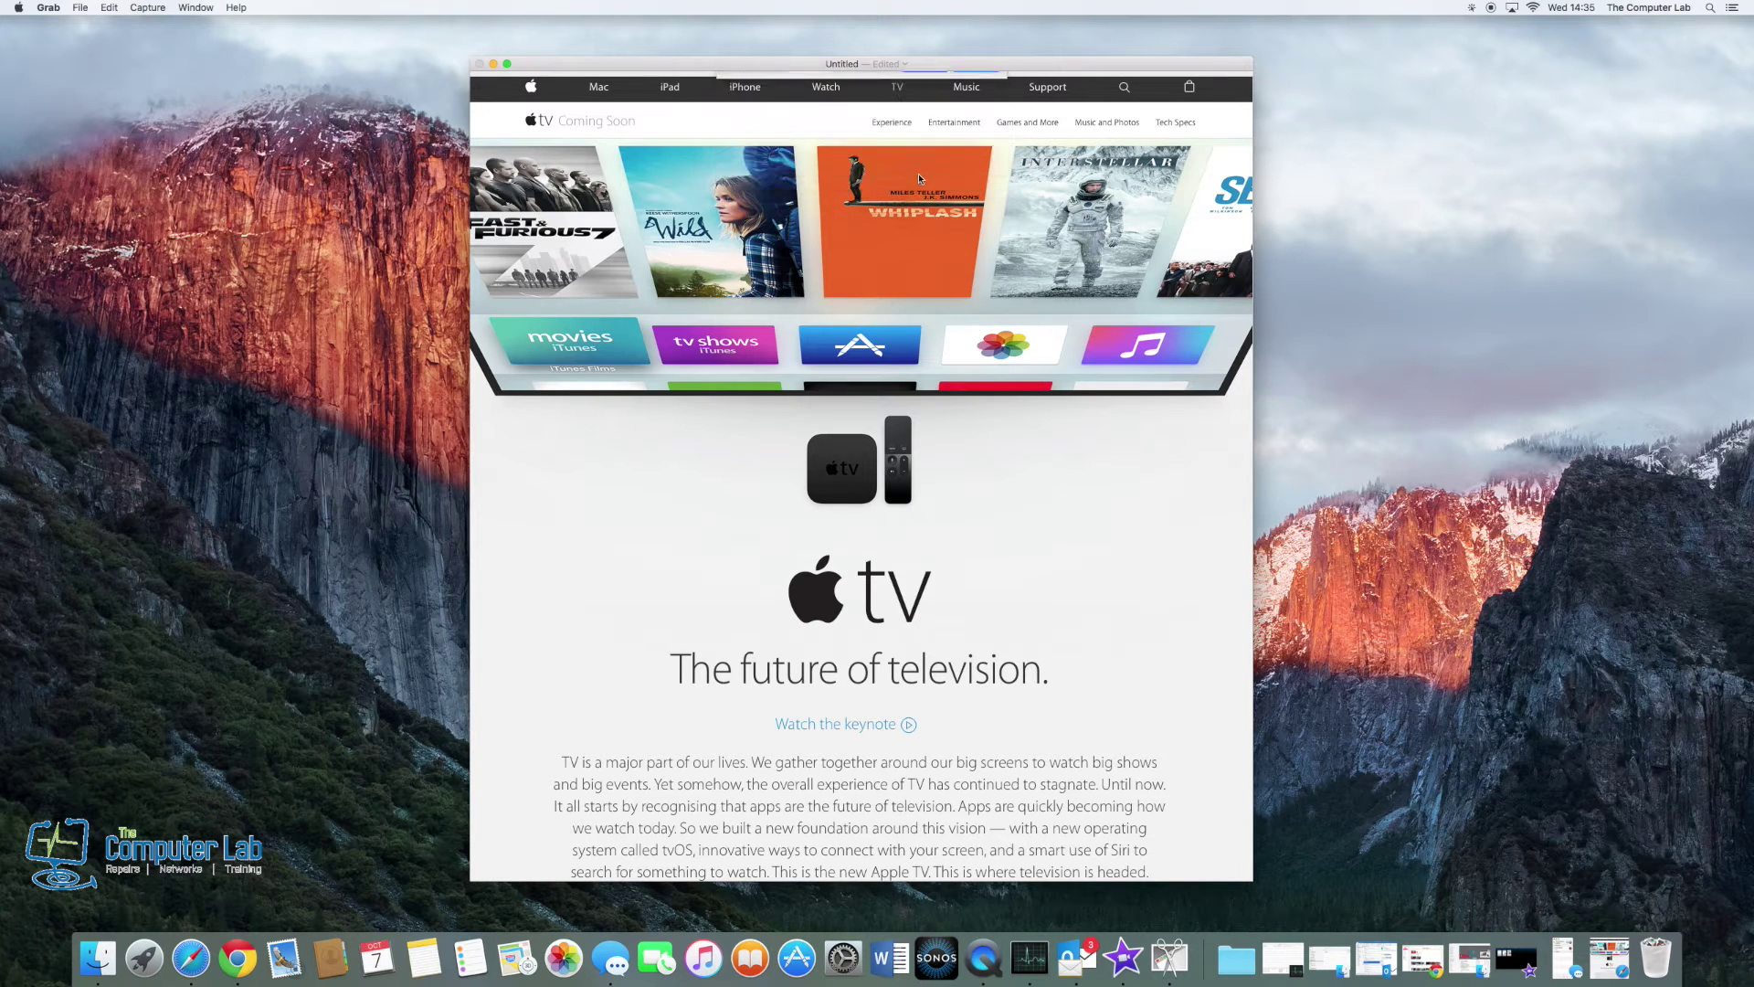
pyautogui.click(480, 66)
# - Discard the screenshot, restore Safari from the Dock and centre its window
pyautogui.click(808, 229)
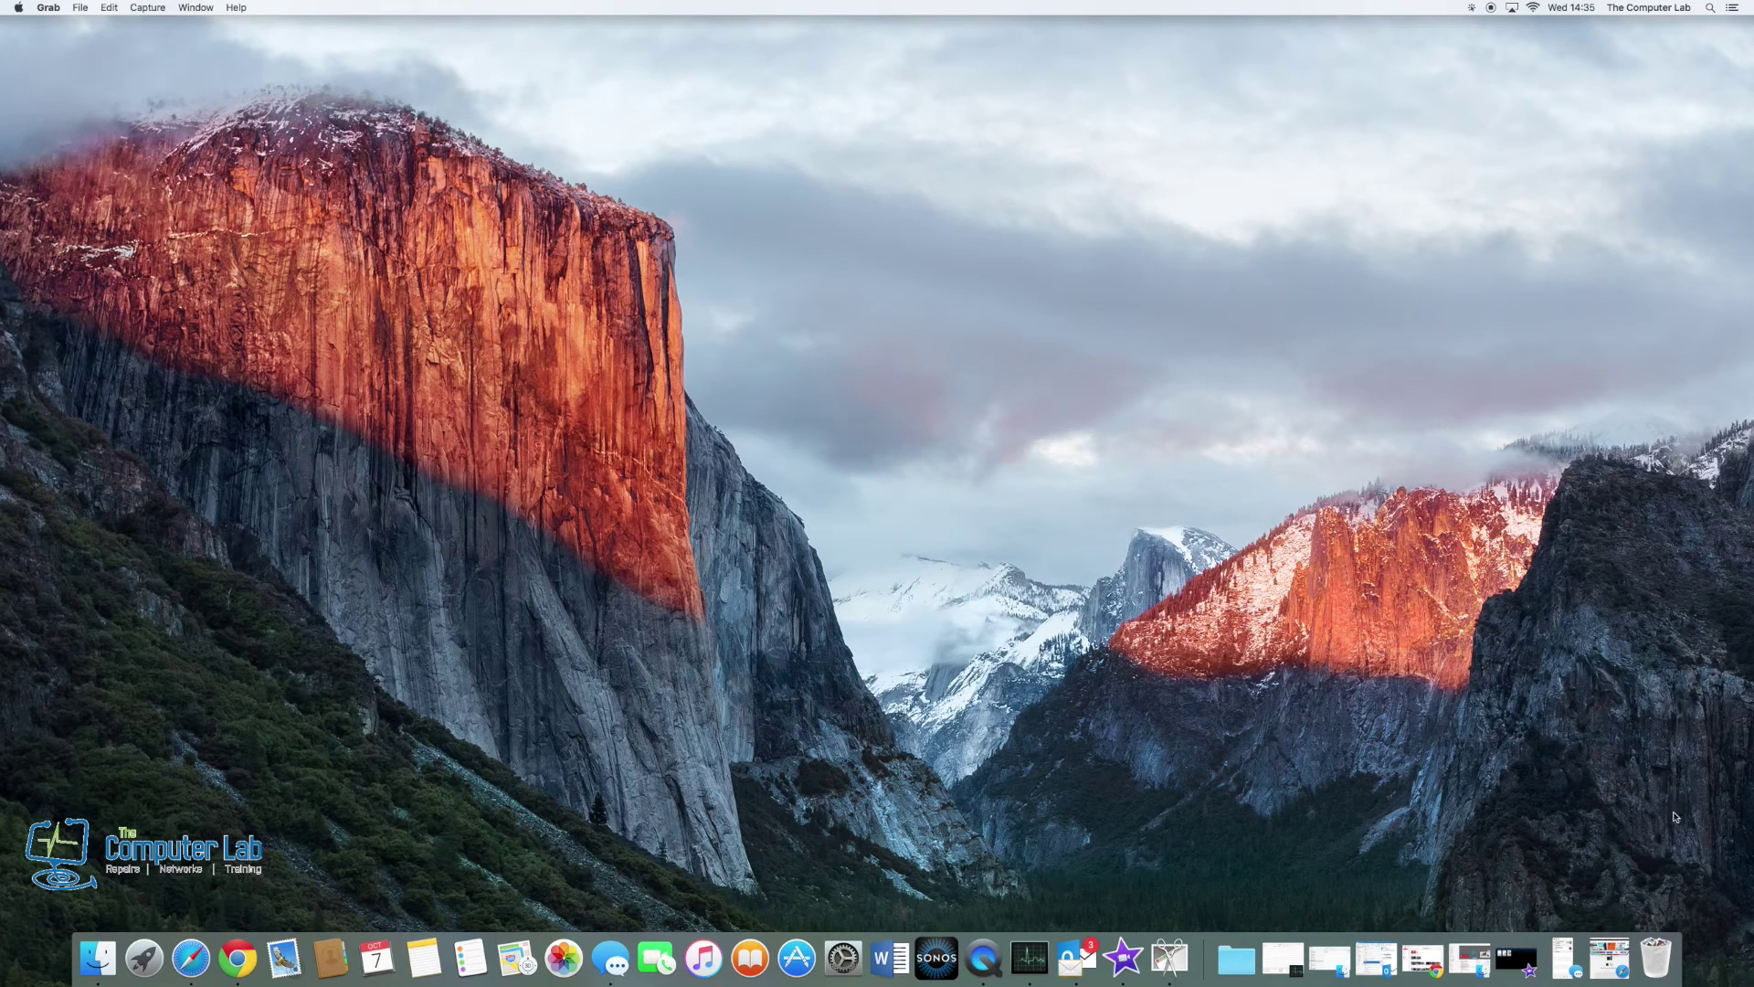
pyautogui.click(1610, 960)
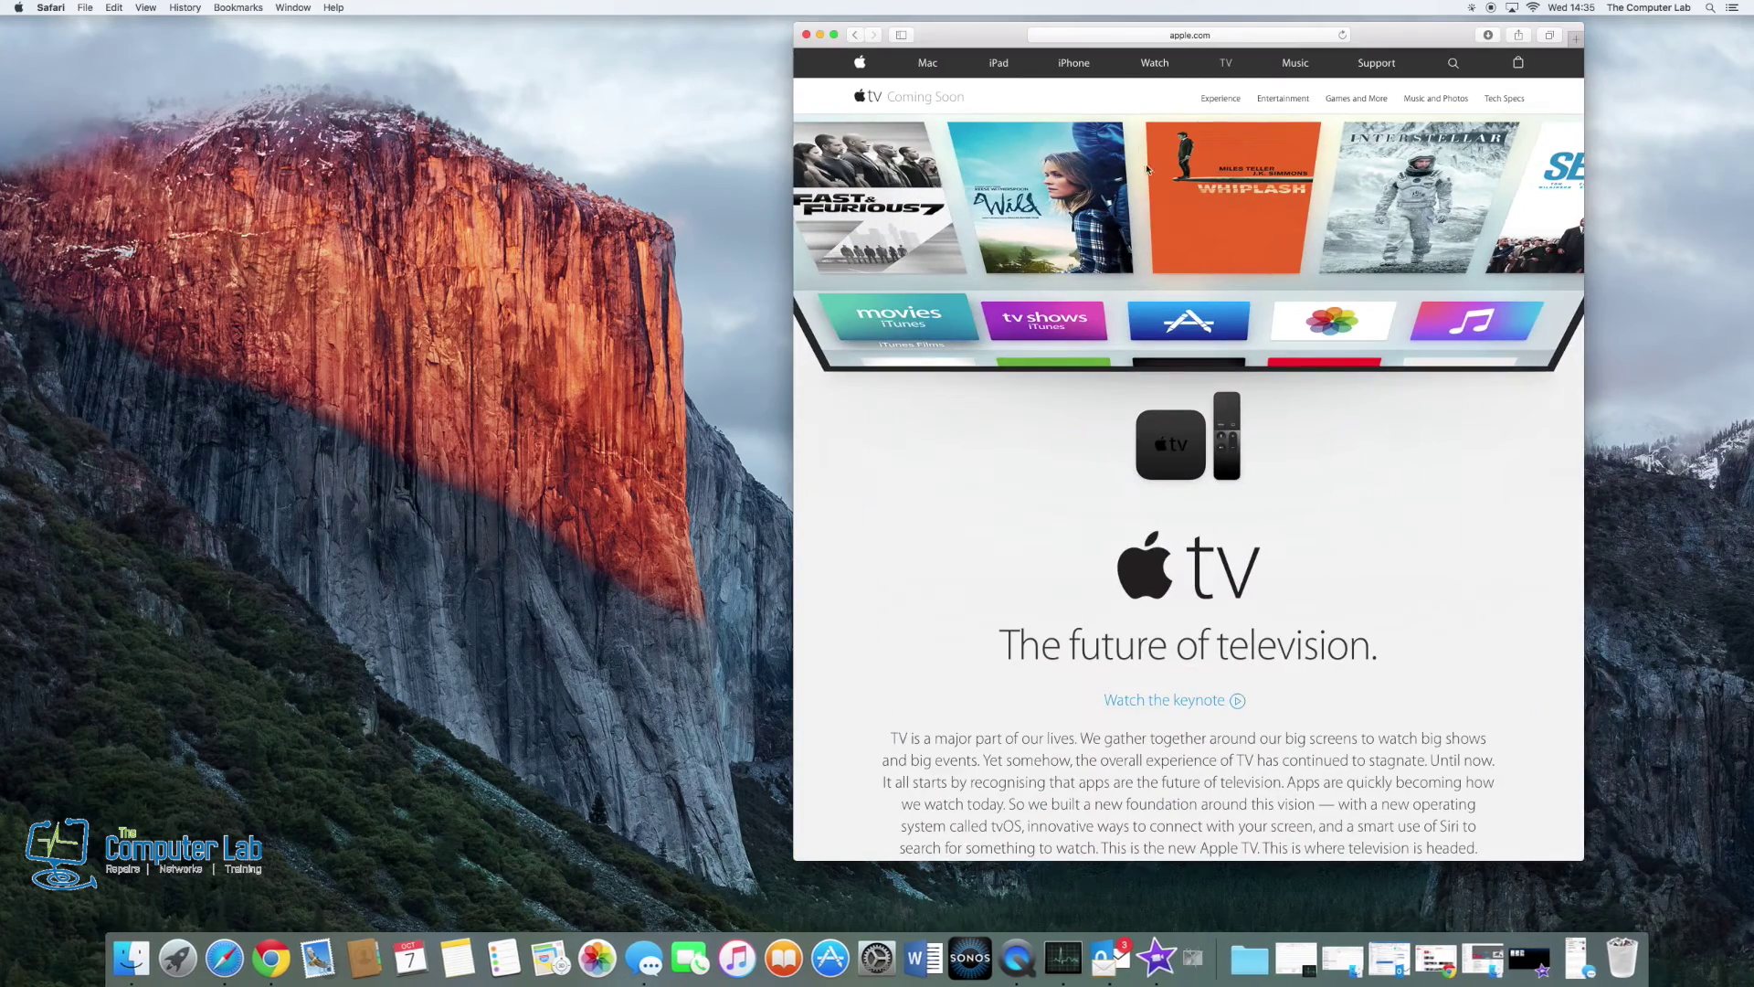
pyautogui.moveTo(1399, 41); pyautogui.dragTo(1052, 67)
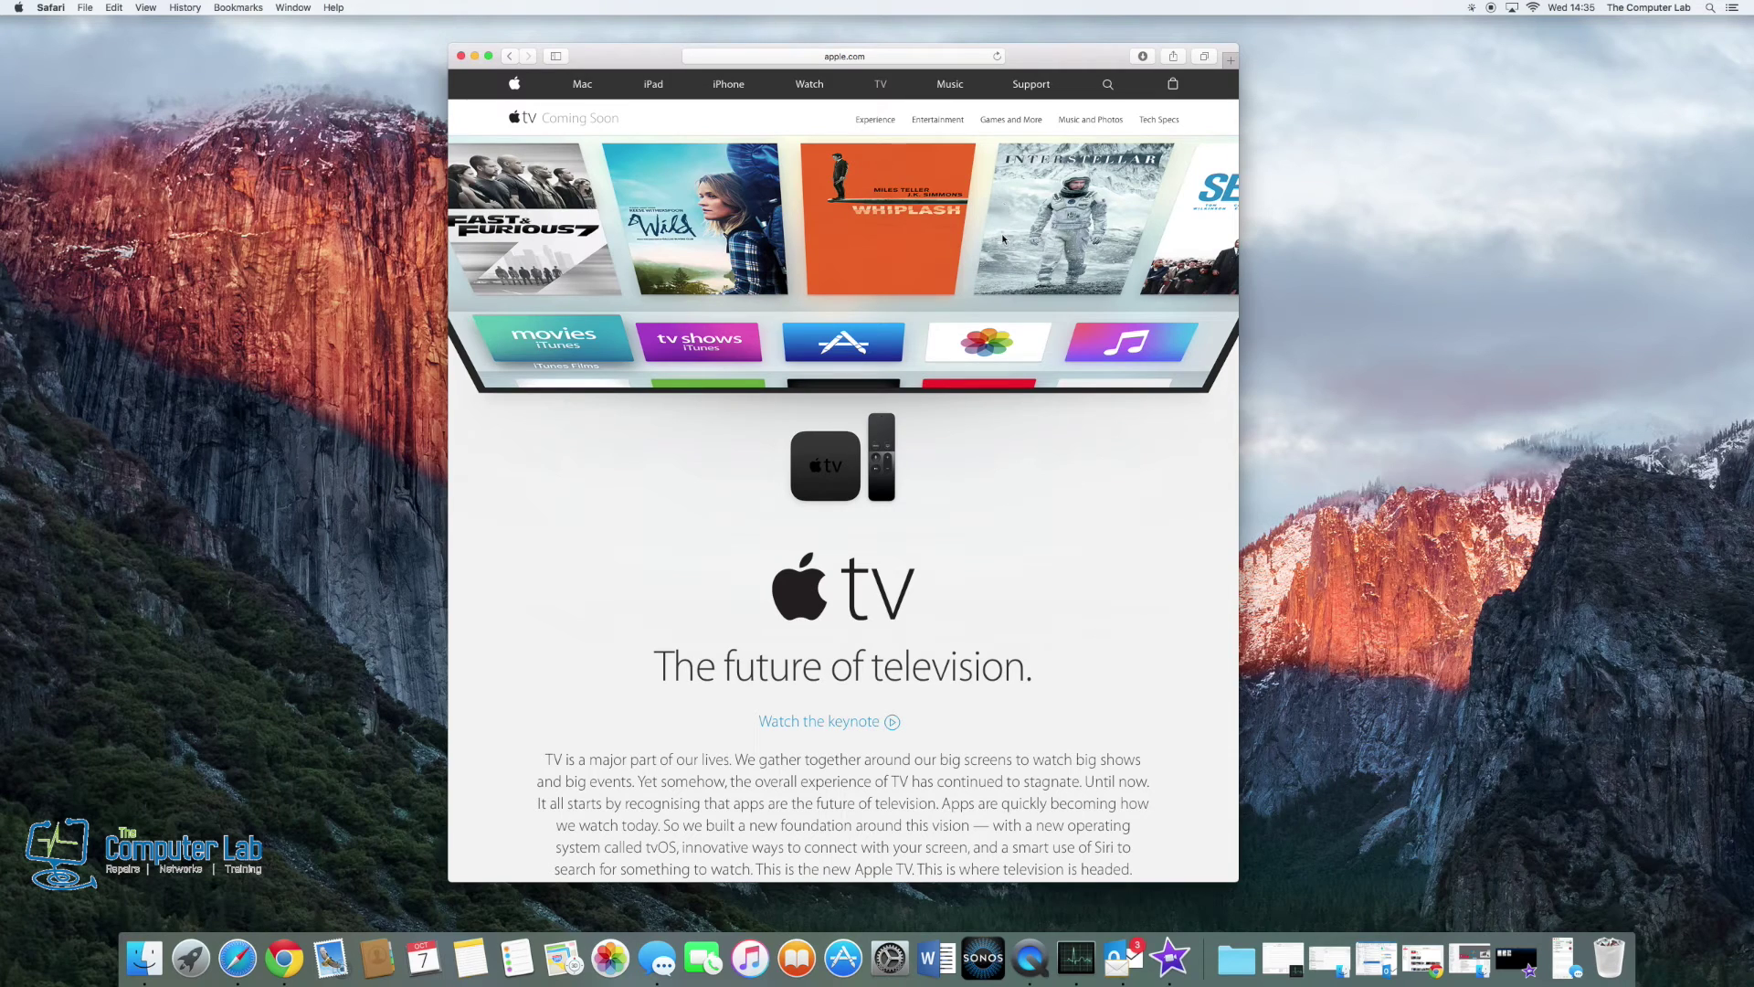
# - Relaunch Grab through Spotlight by searching grab
pyautogui.press('super+space')
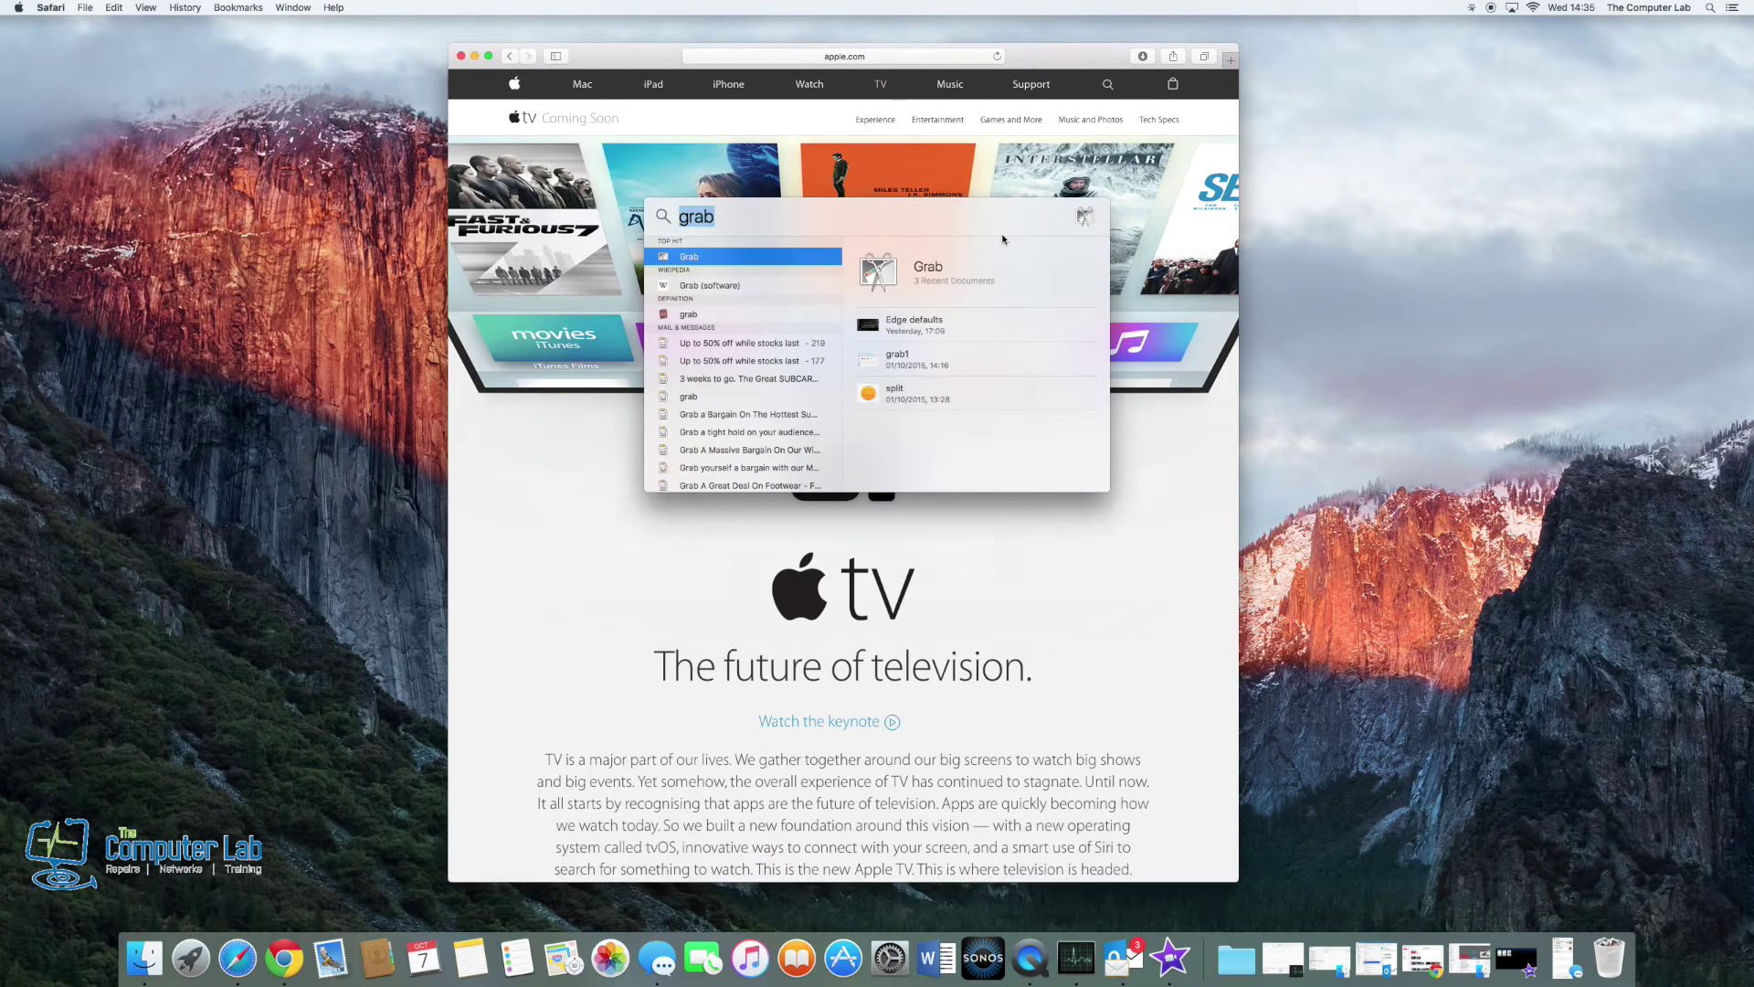
pyautogui.write('gra')
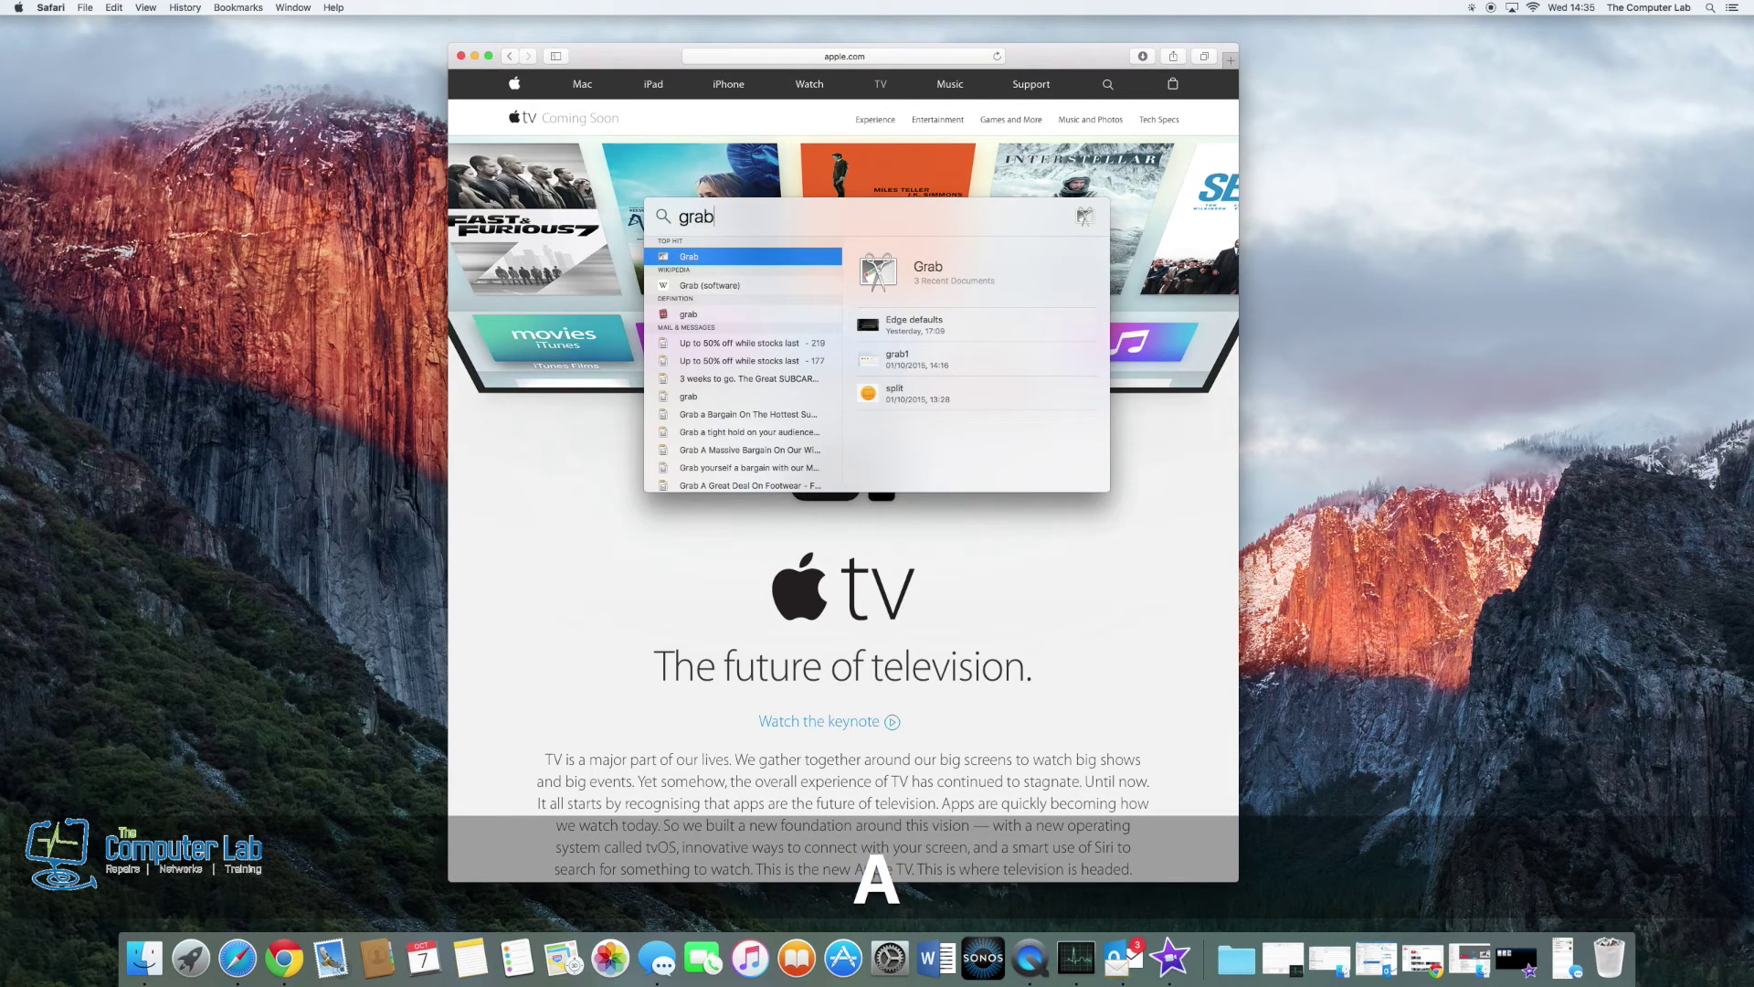
pyautogui.write('b')
pyautogui.press('Return')
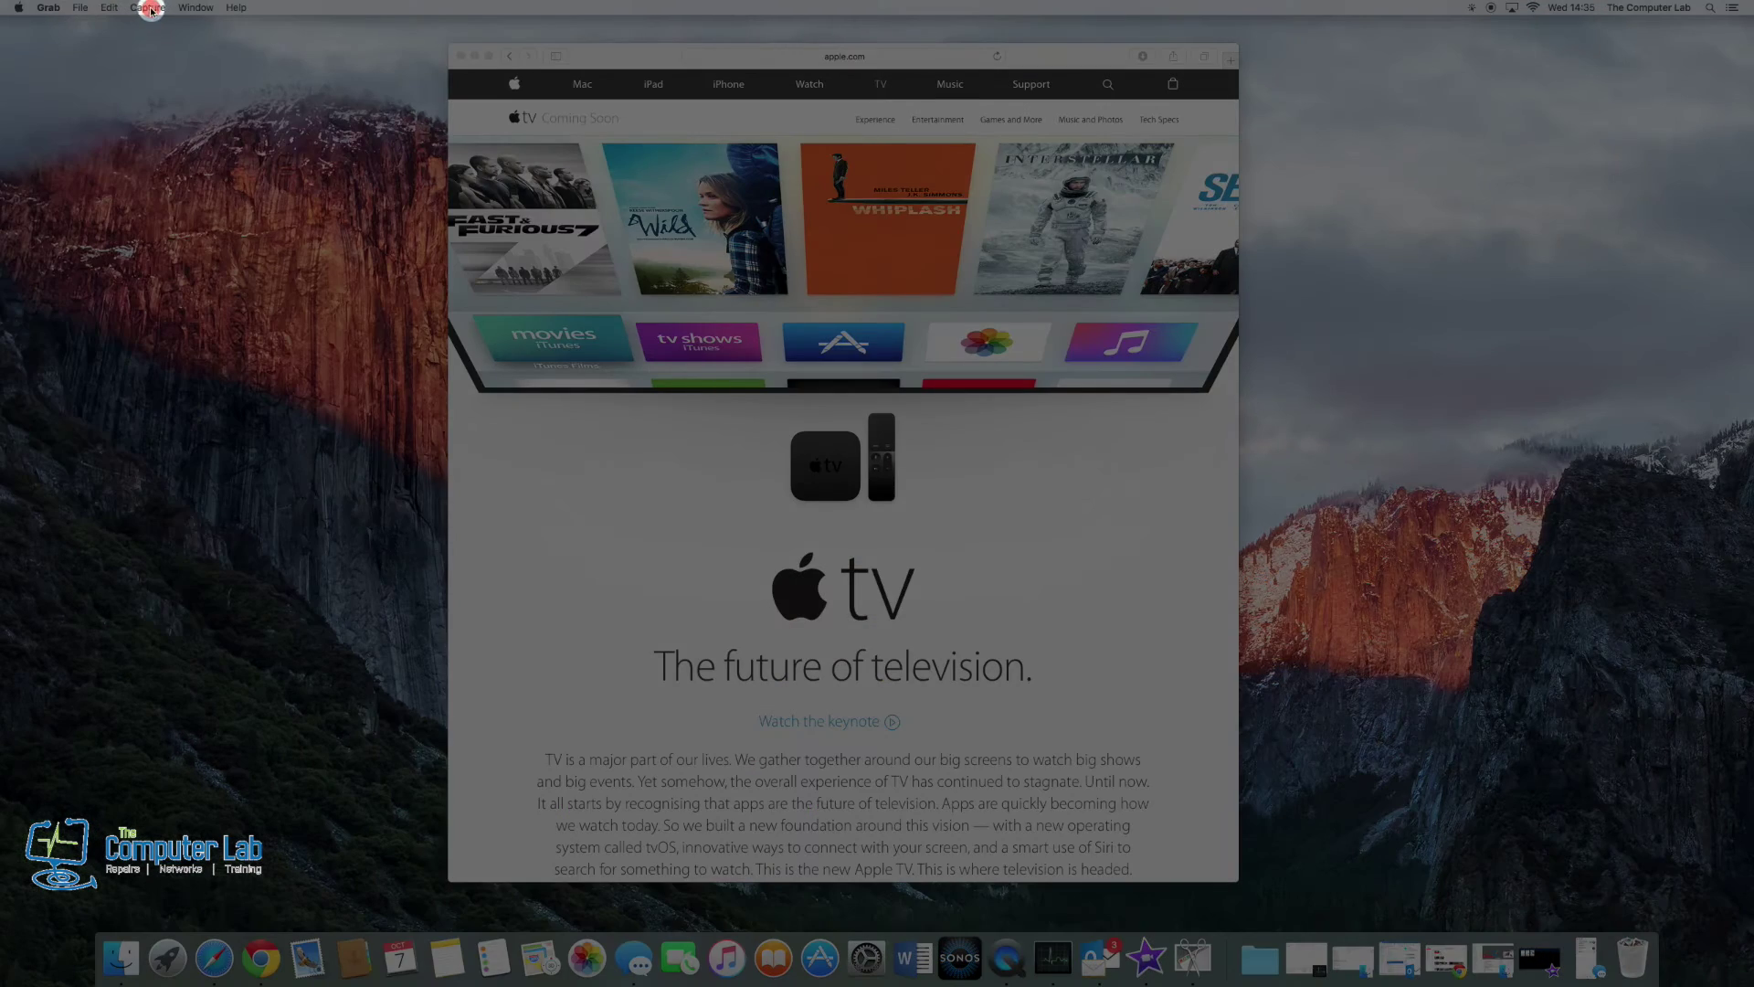
# - Use Capture > Window to grab the Apple TV Safari window as a screenshot
pyautogui.click(148, 6)
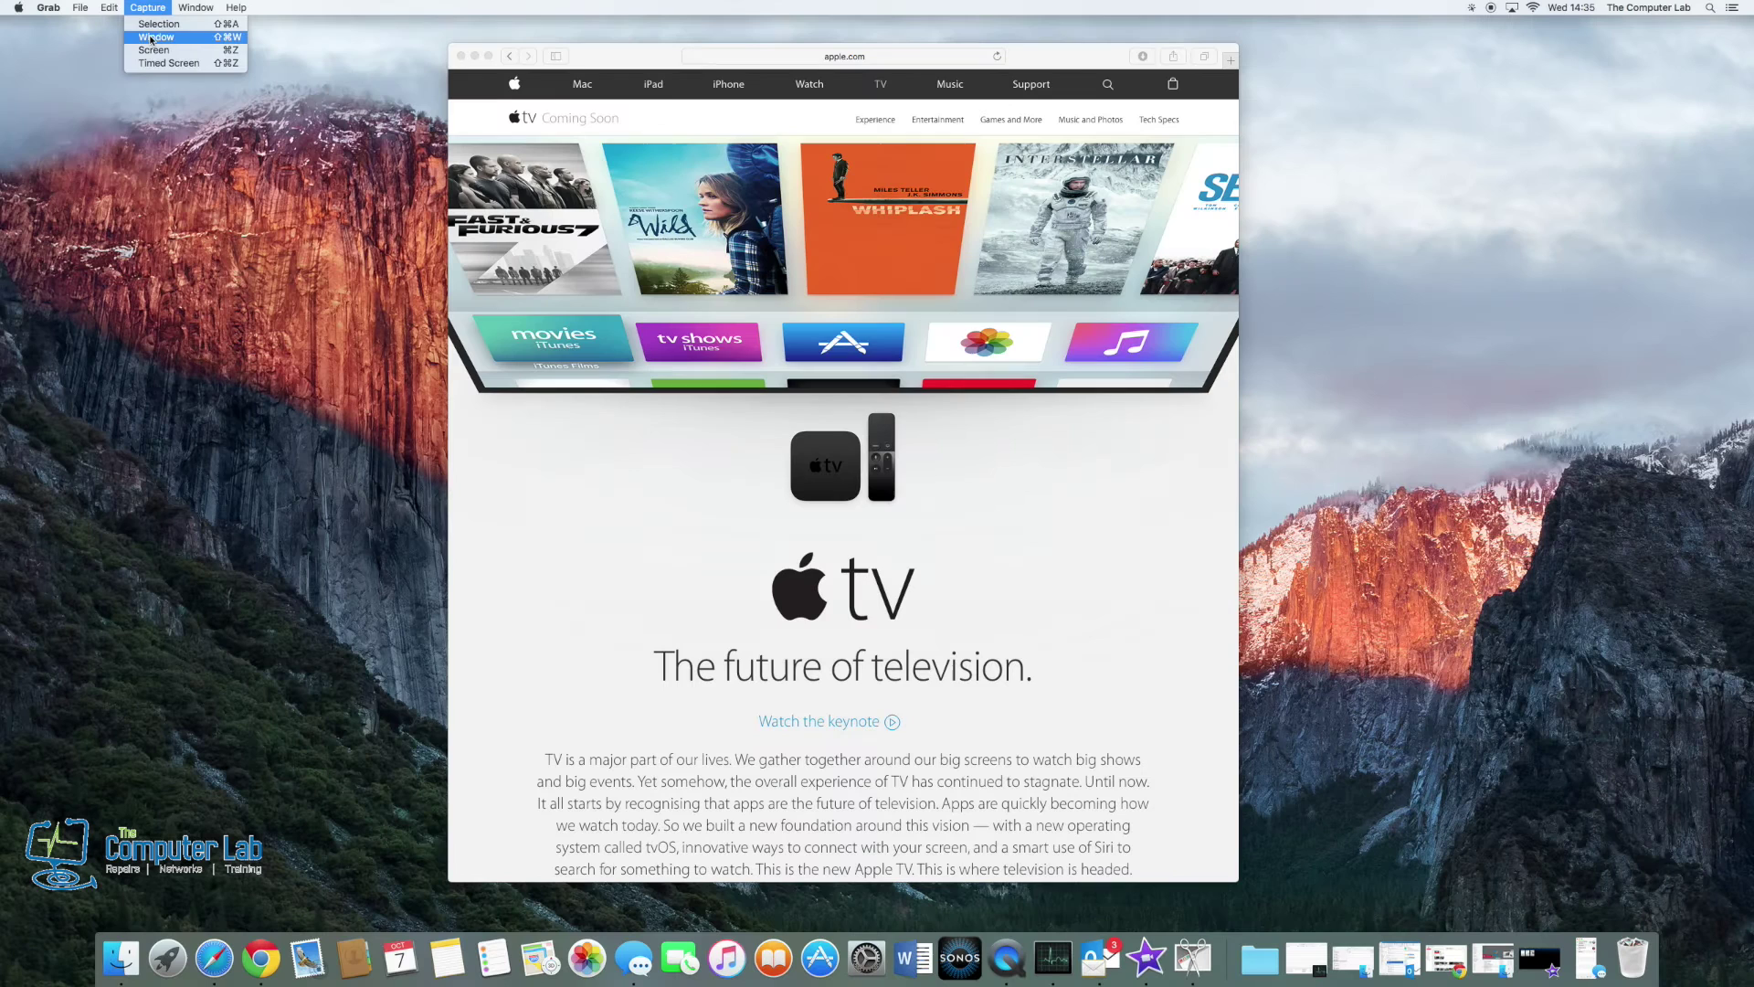
pyautogui.click(151, 37)
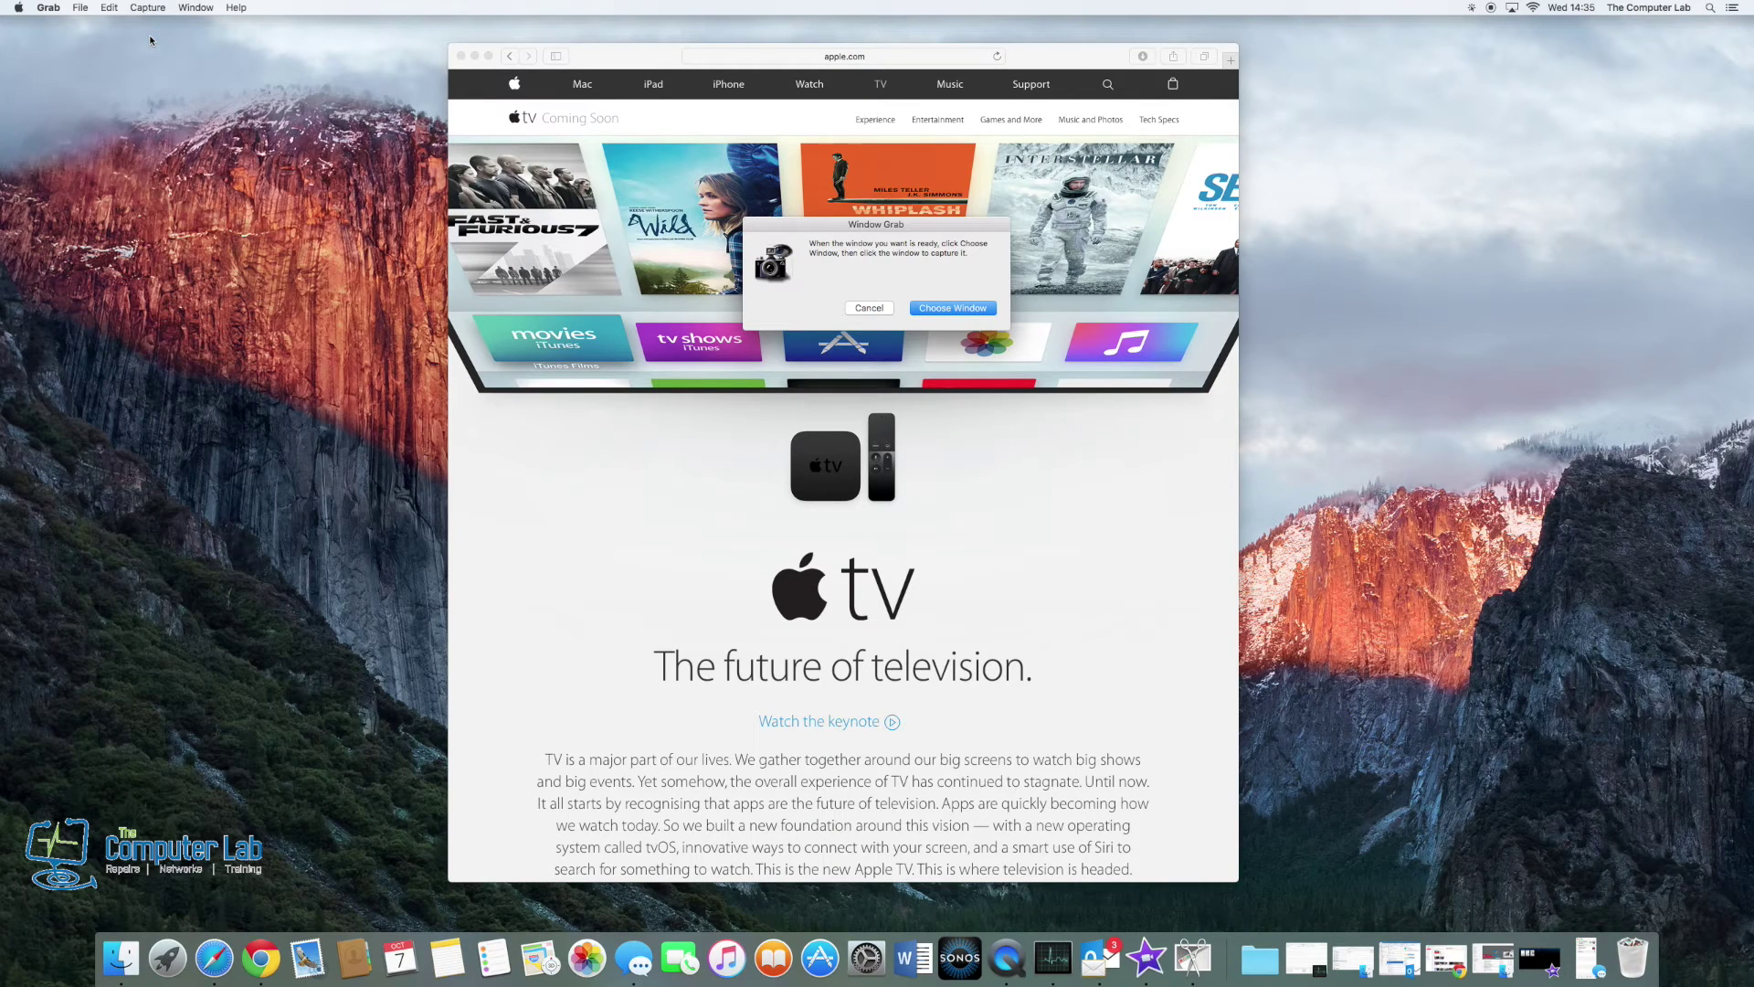
pyautogui.click(948, 309)
pyautogui.click(598, 123)
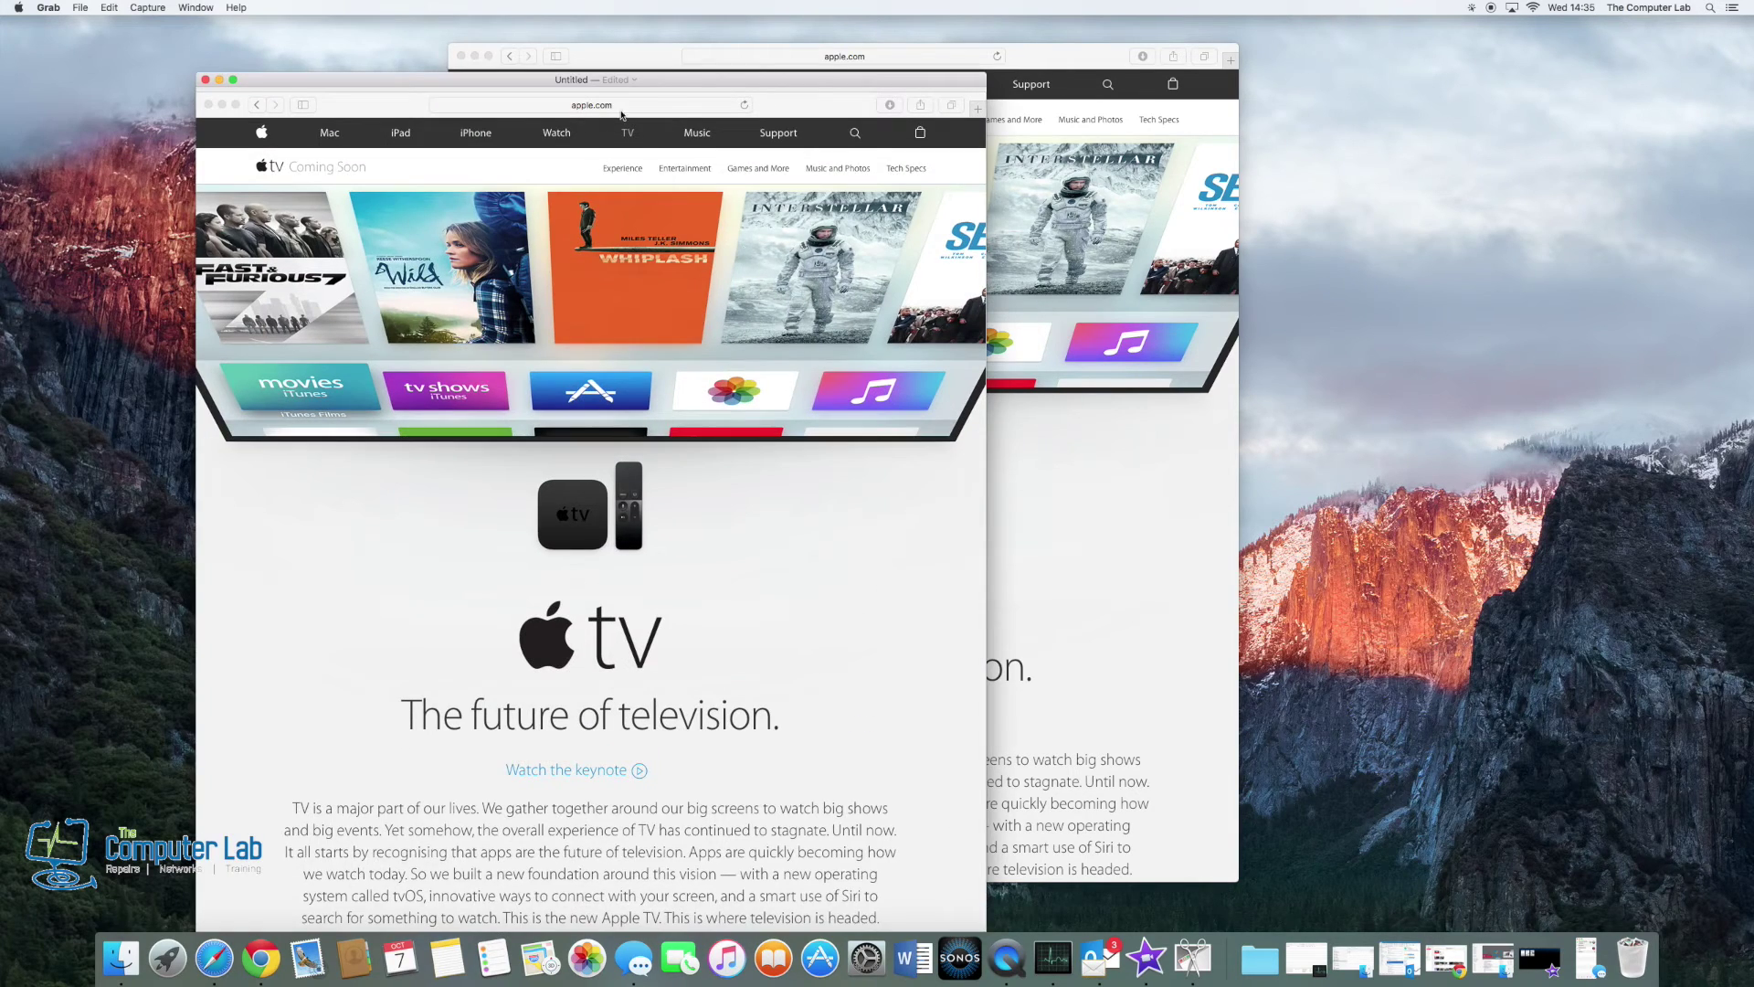
# - Rearrange the screenshot and Safari windows, then minimise Safari into the Dock
pyautogui.moveTo(668, 84); pyautogui.dragTo(527, 55)
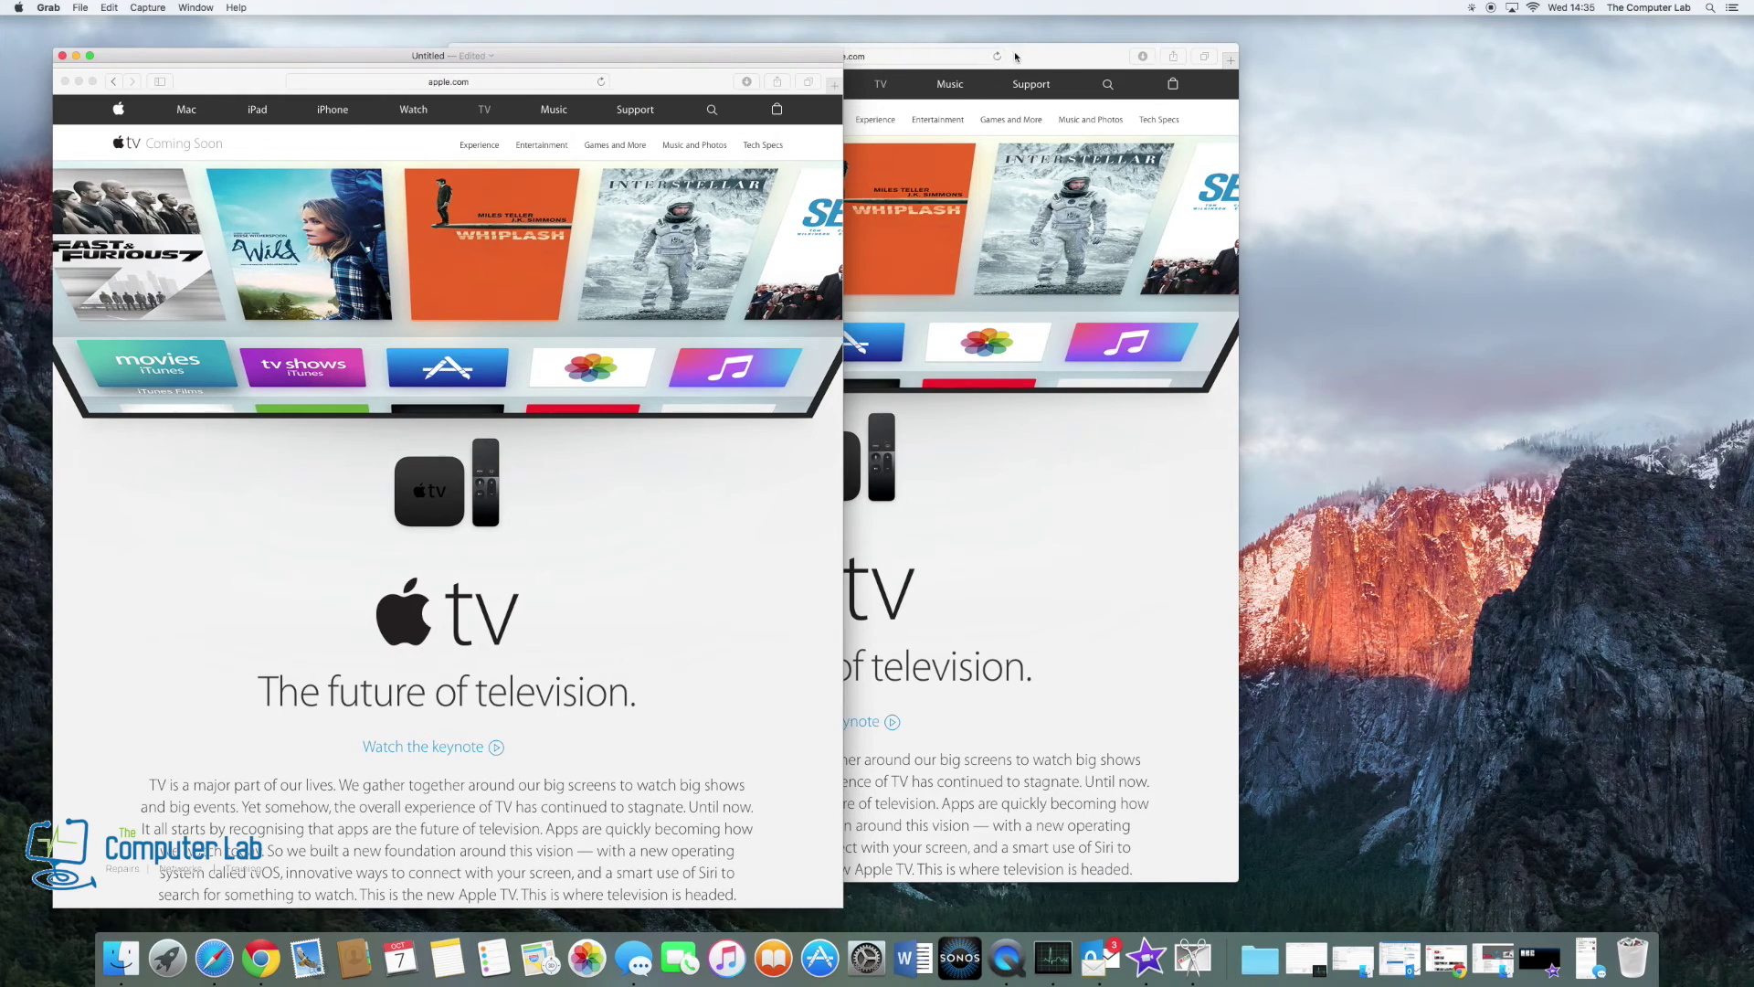
pyautogui.moveTo(1017, 58); pyautogui.dragTo(1342, 60)
pyautogui.click(792, 61)
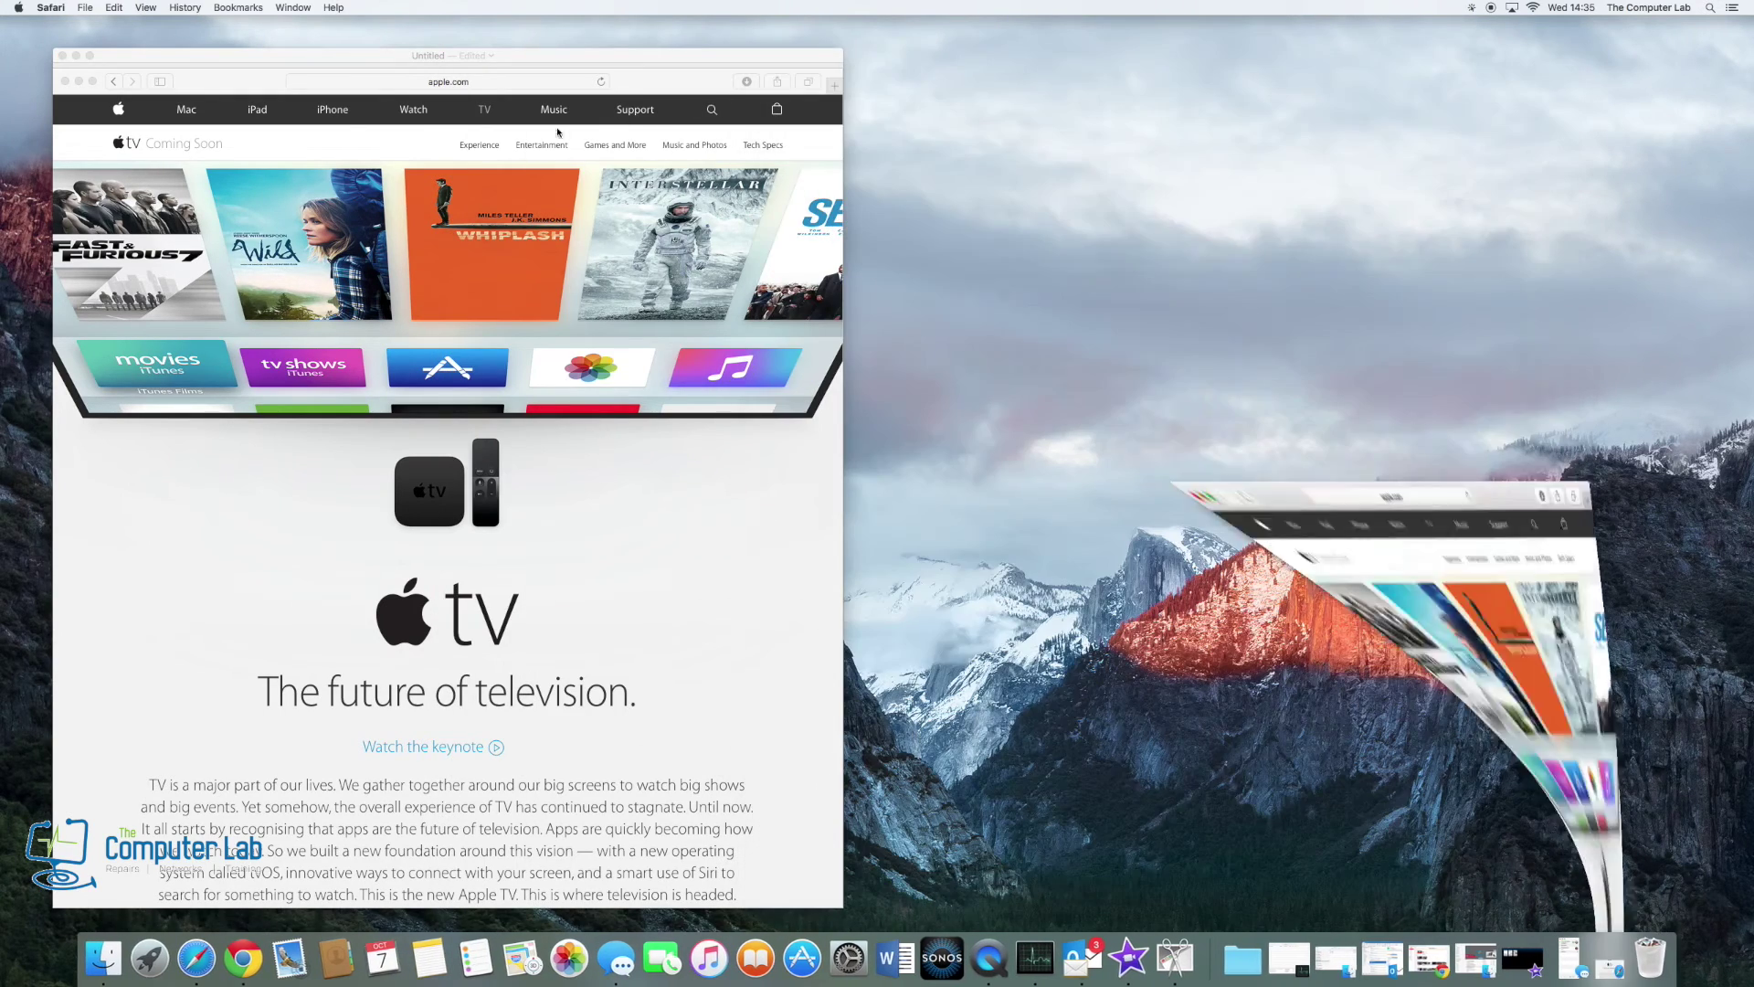
pyautogui.moveTo(270, 57); pyautogui.dragTo(528, 53)
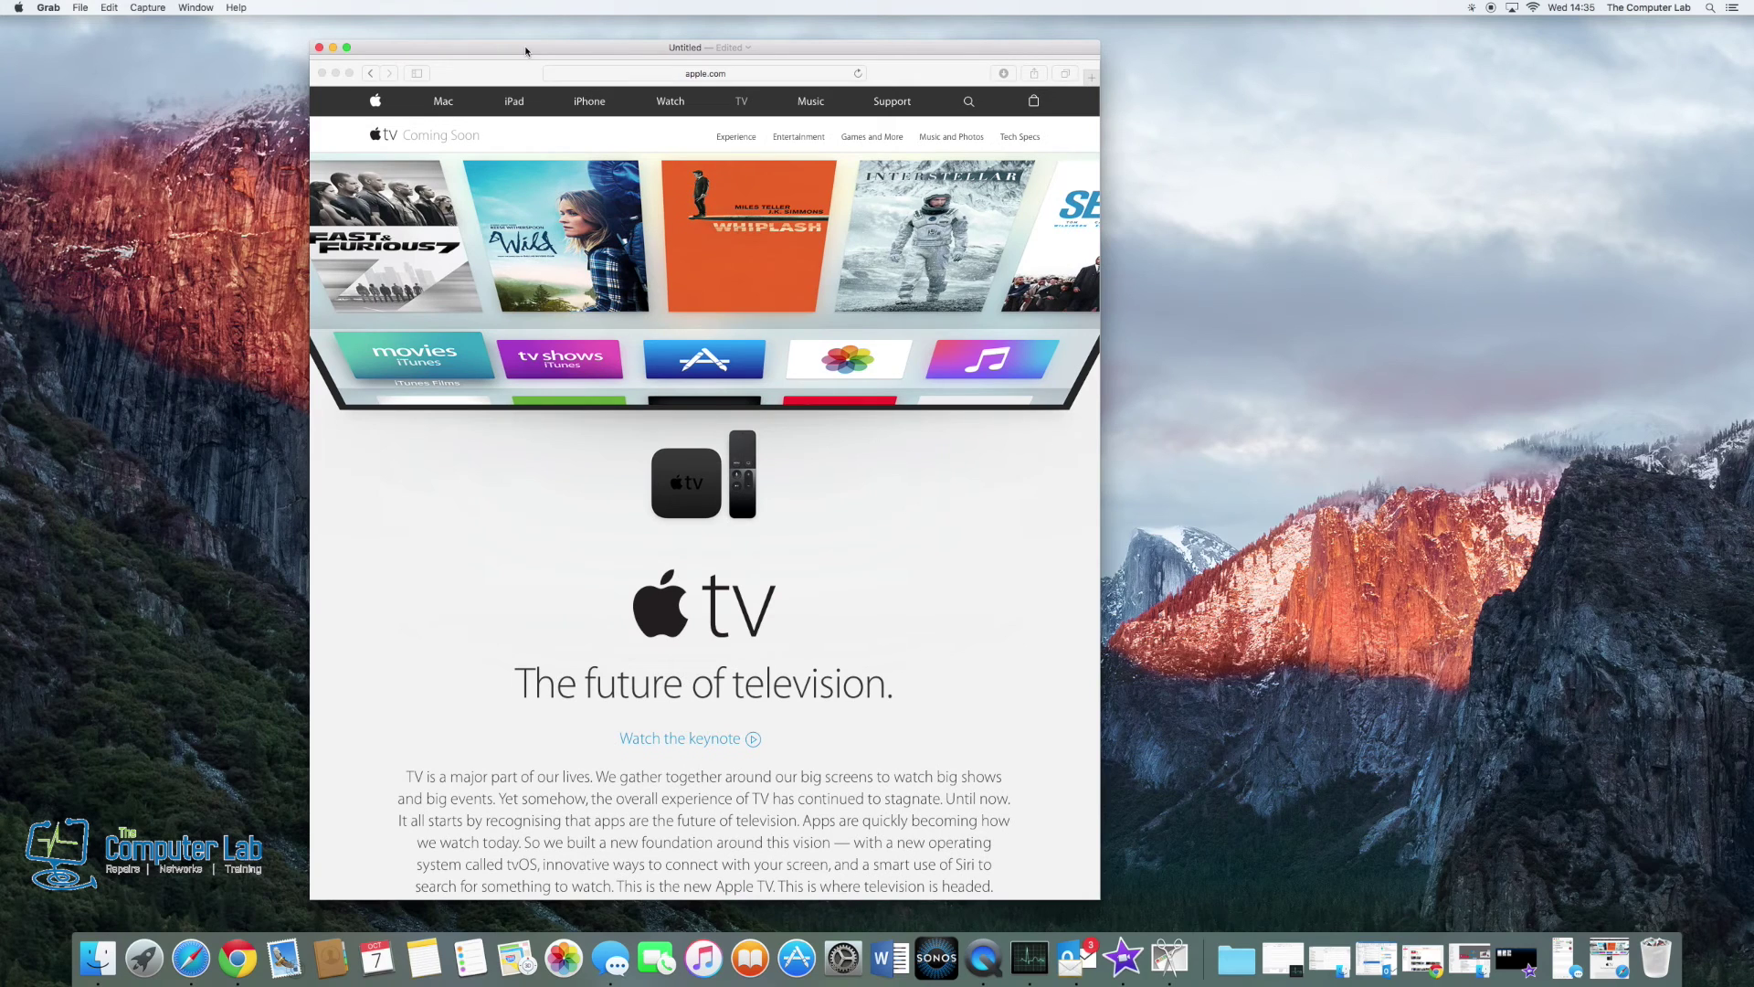
pyautogui.click(85, 12)
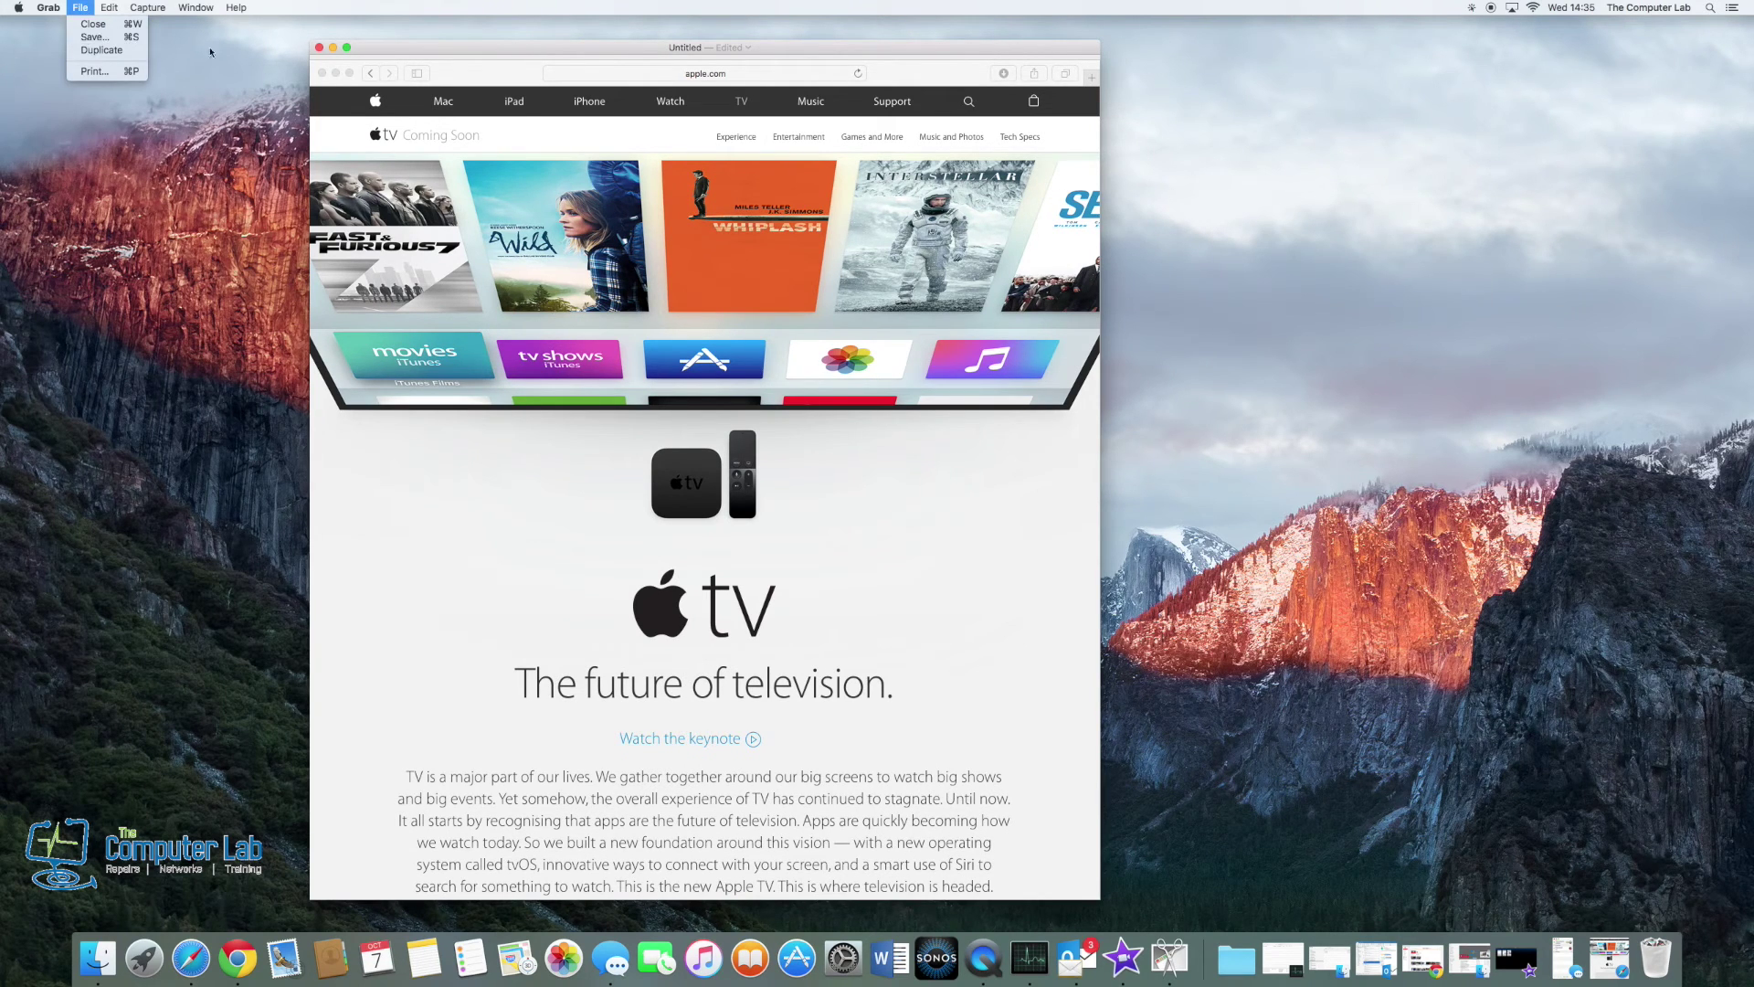
pyautogui.click(359, 54)
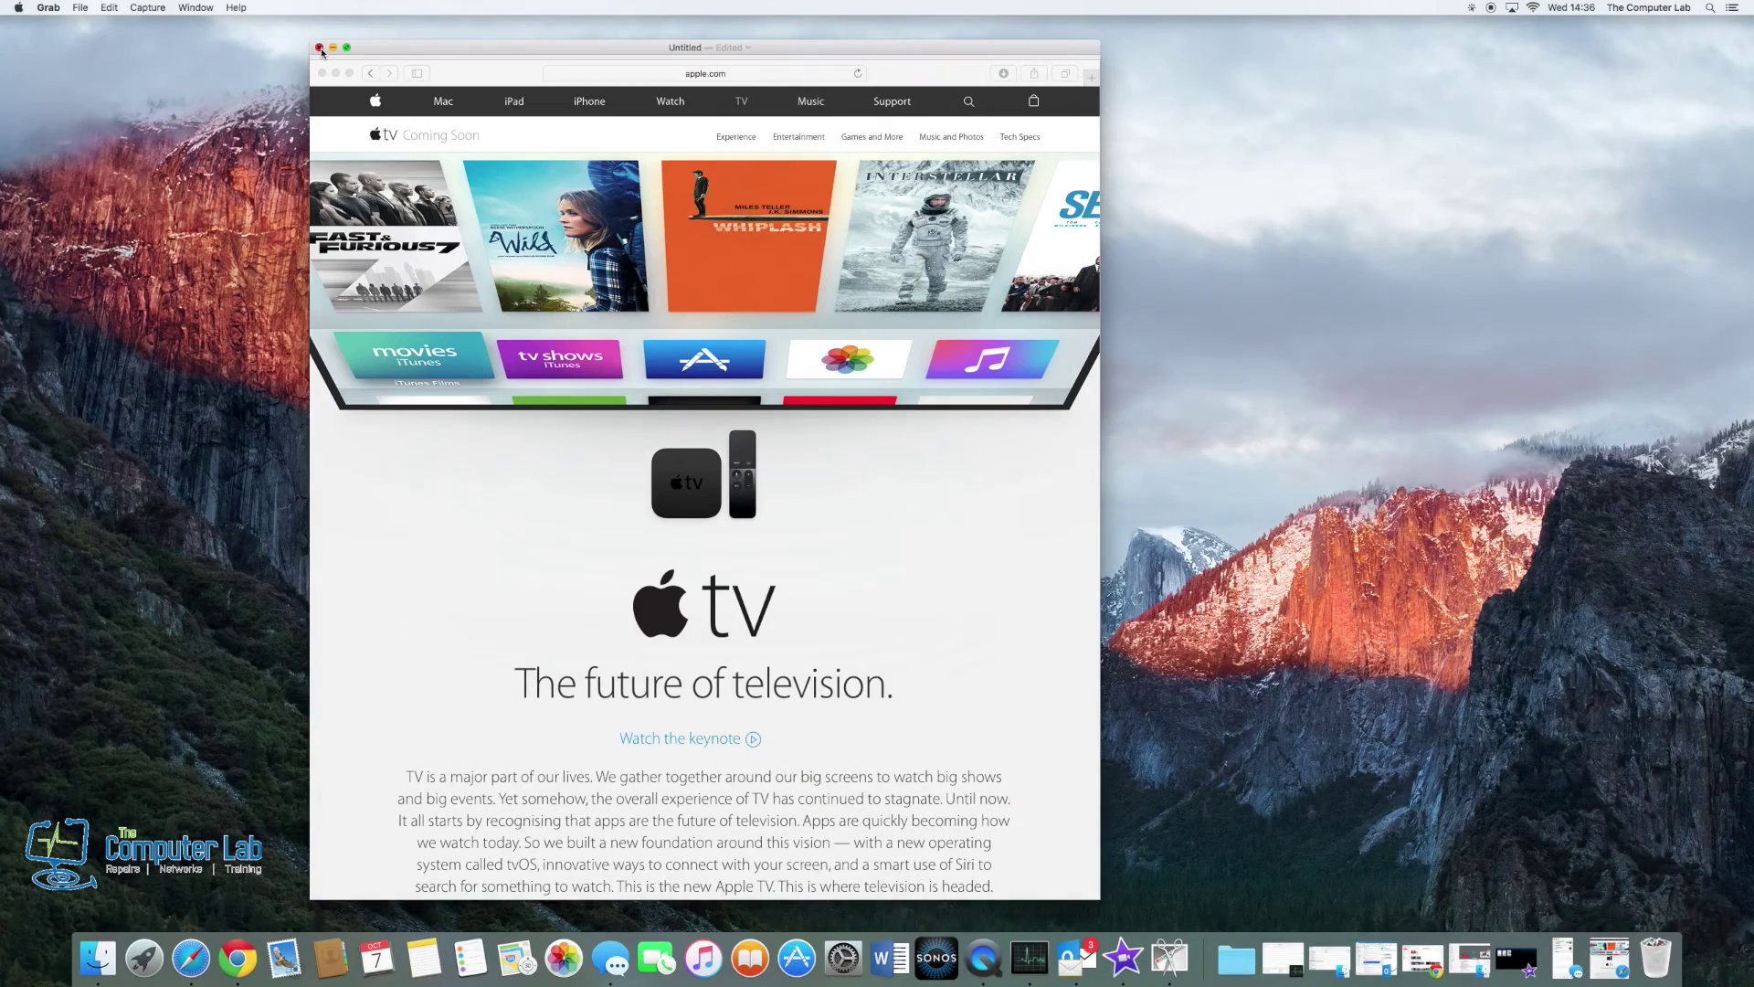
pyautogui.click(320, 50)
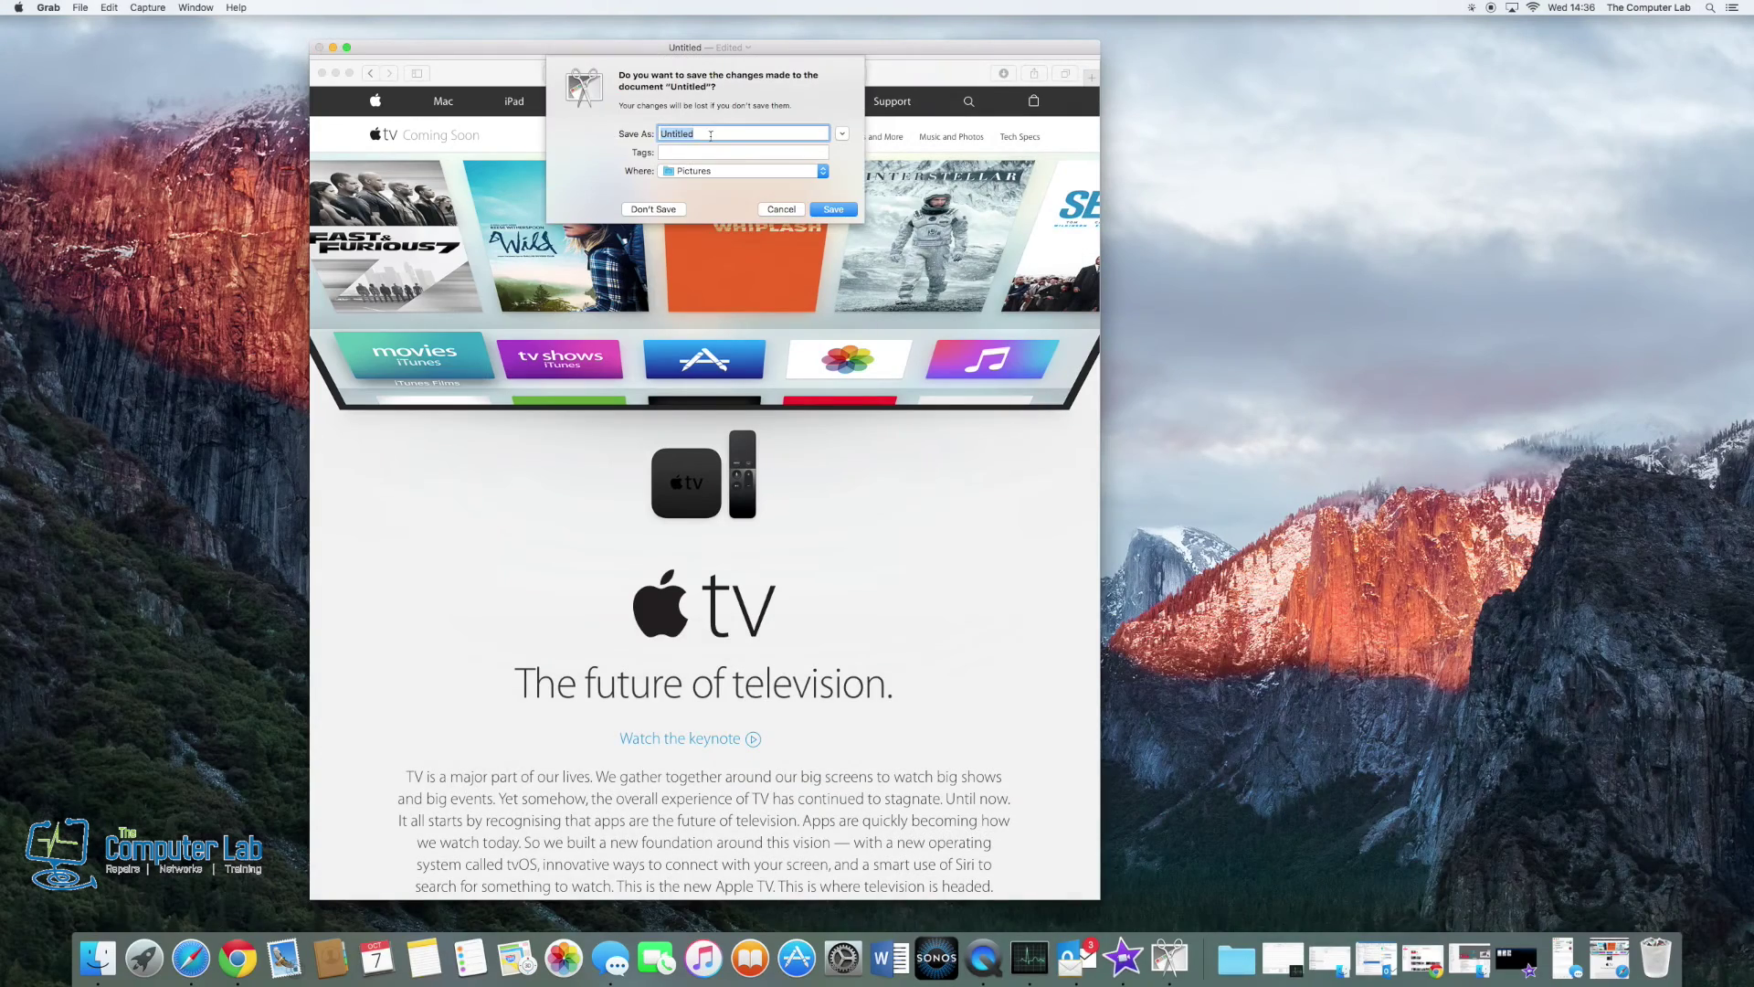
pyautogui.write('test')
pyautogui.click(833, 211)
pyautogui.click(774, 212)
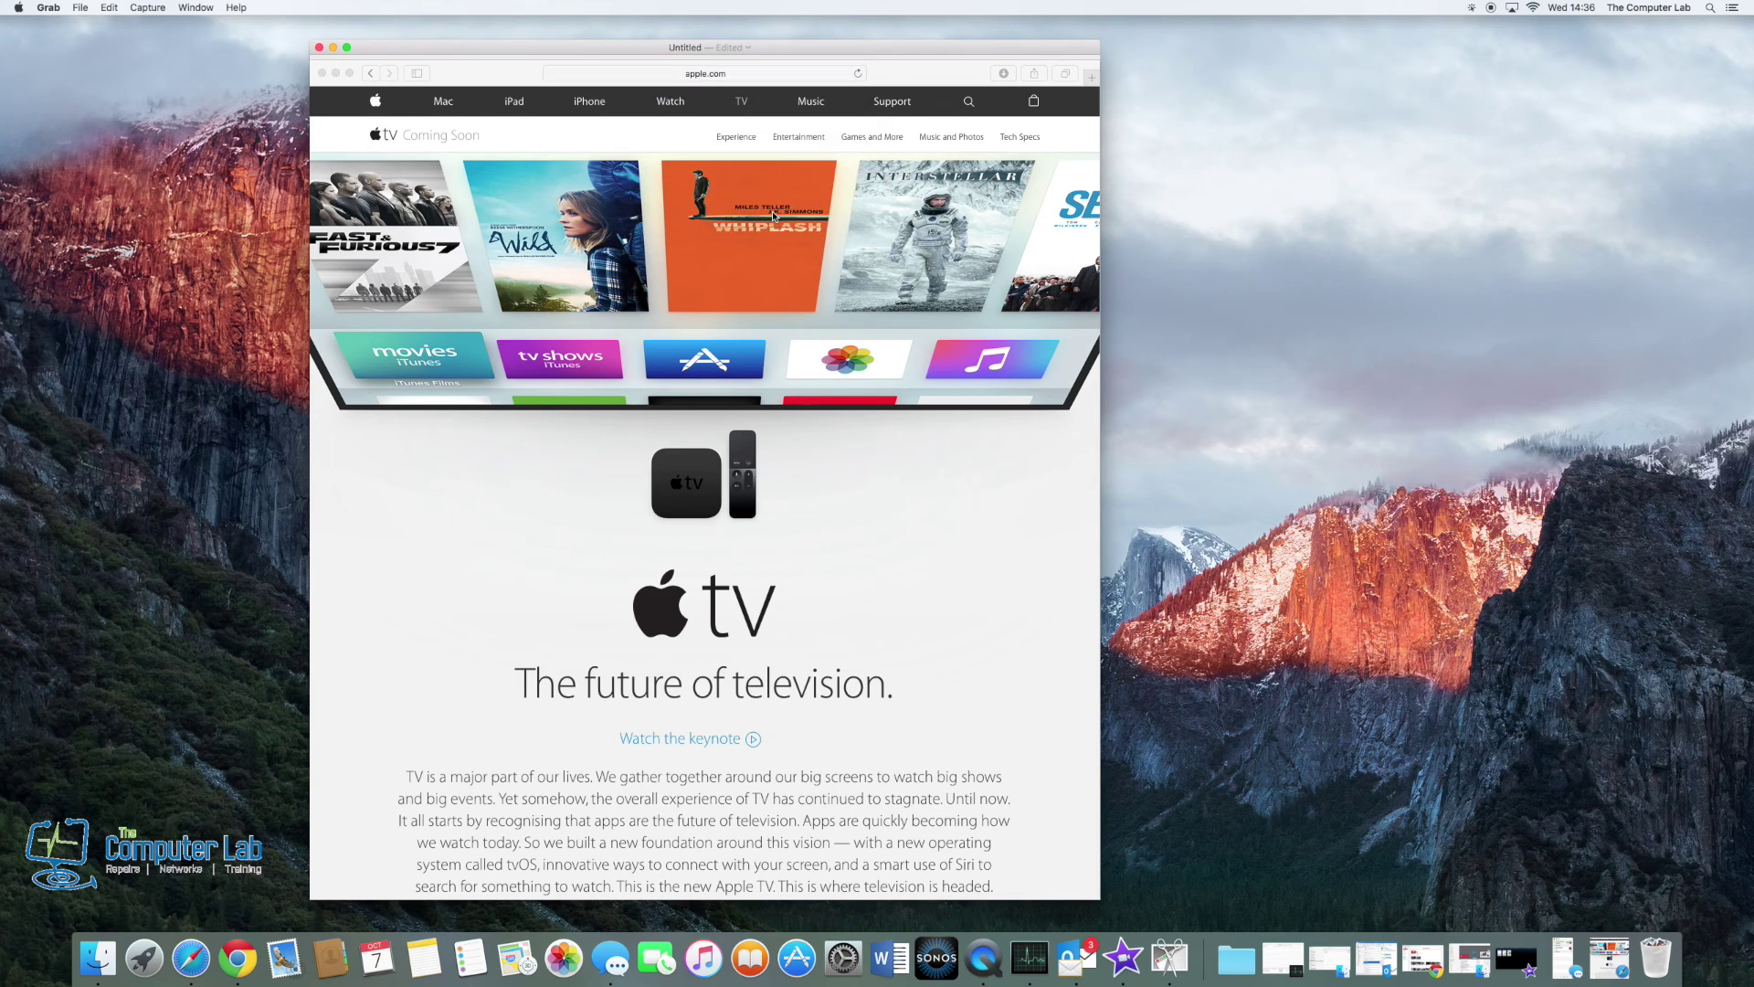